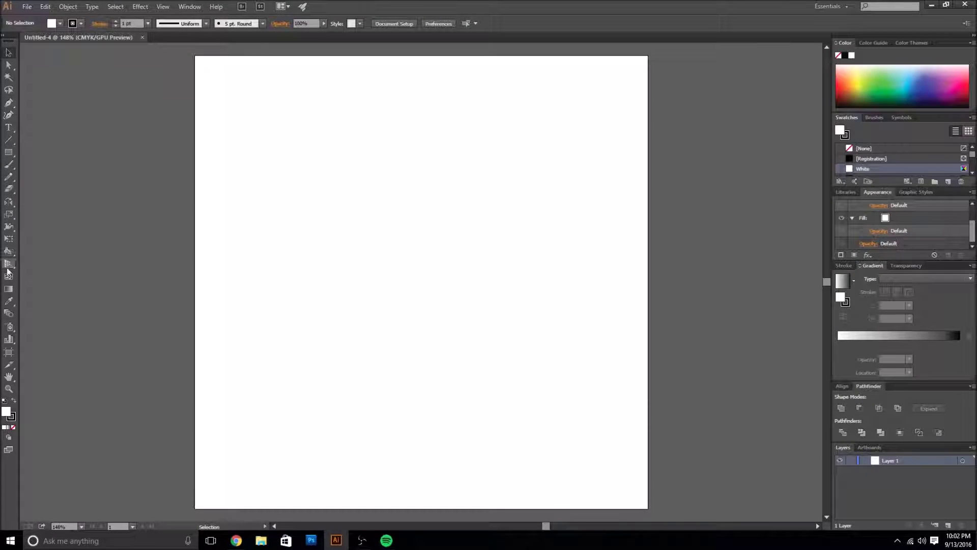
Draw mirrored arcs into a pointed leaf shape, then enlarge it as the black football body
drag(8, 139, 31, 152)
drag(425, 166, 421, 174)
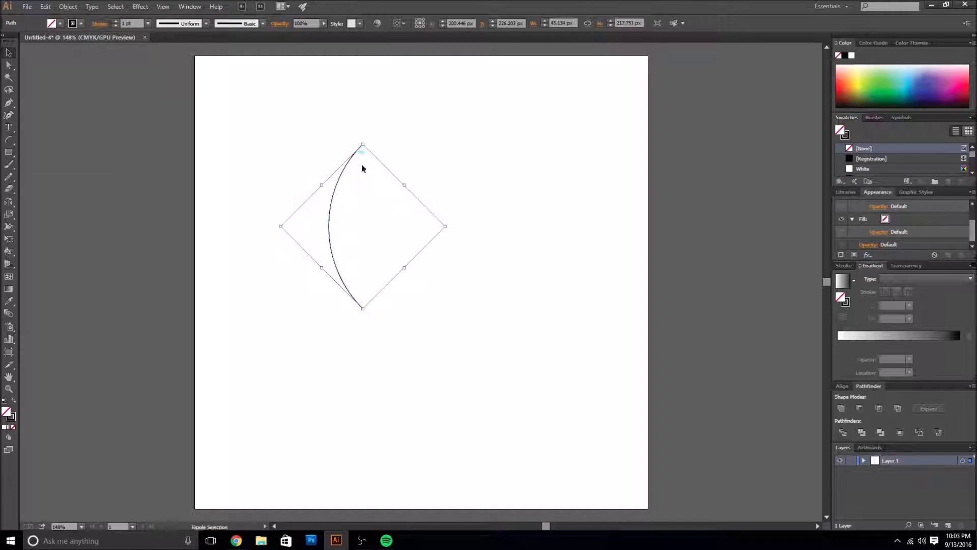
drag(363, 144, 360, 134)
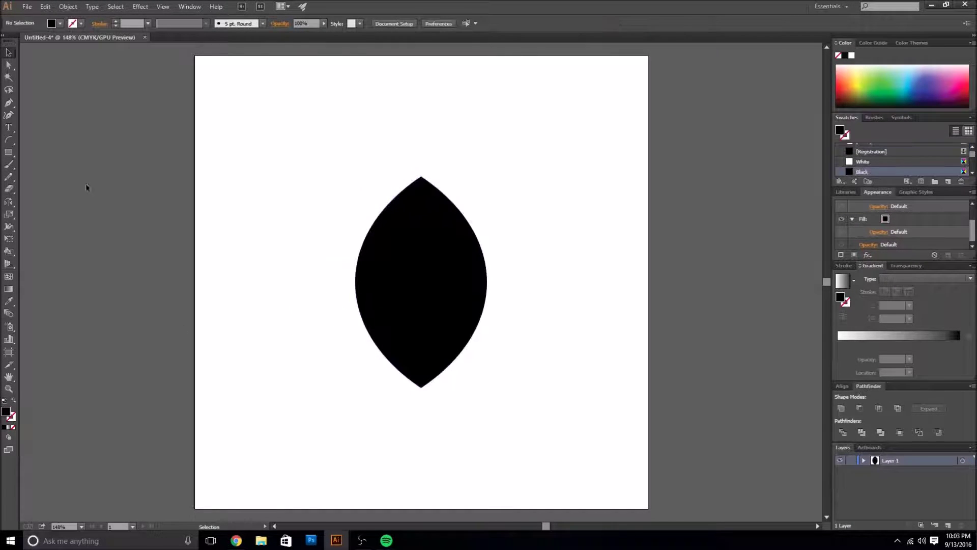
Draw a thin white rectangle as the football's vertical lace strip
drag(421, 304, 420, 303)
click(863, 162)
key(v)
click(80, 170)
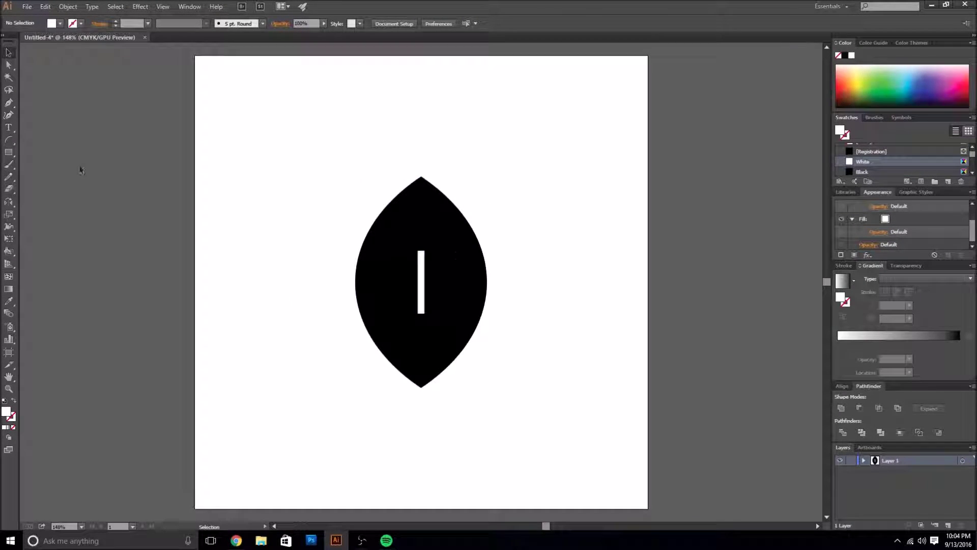
Add a short crossbar and copies of it down the lace strip as stitches
drag(429, 259, 431, 260)
key(ctrl+plus)
key(ctrl+plus)
key(ctrl+plus)
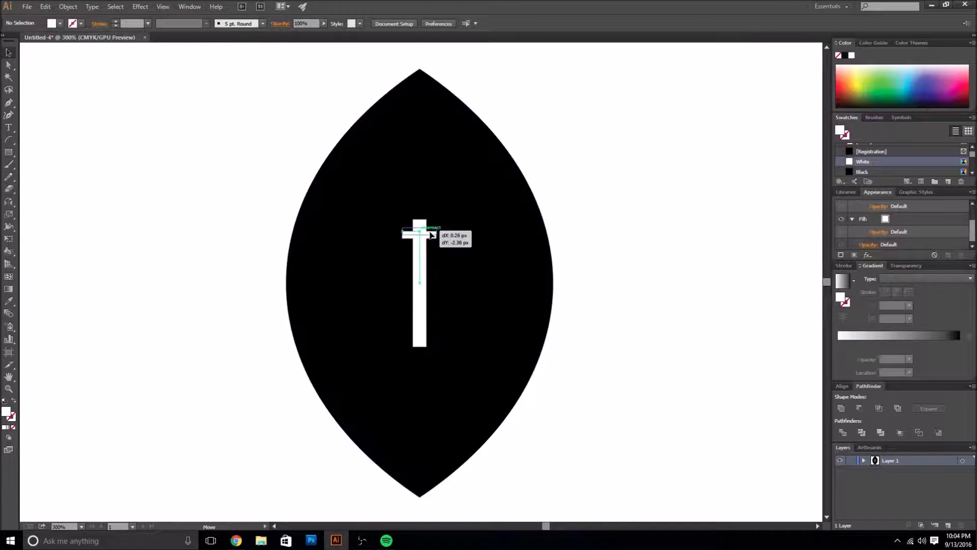
drag(431, 224, 432, 284)
key(o)
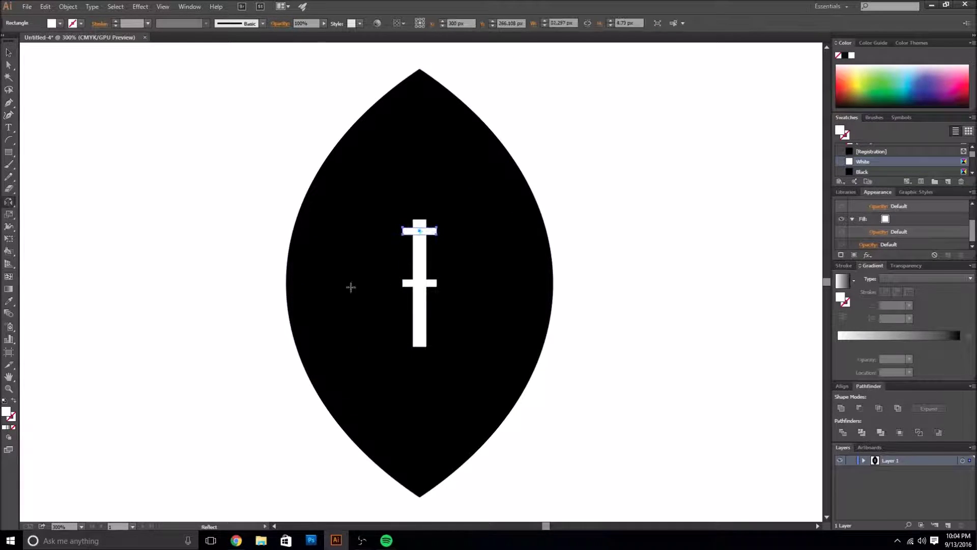
mouse_move(424, 319)
mouse_down()
mouse_move(430, 337)
mouse_move(431, 309)
mouse_up()
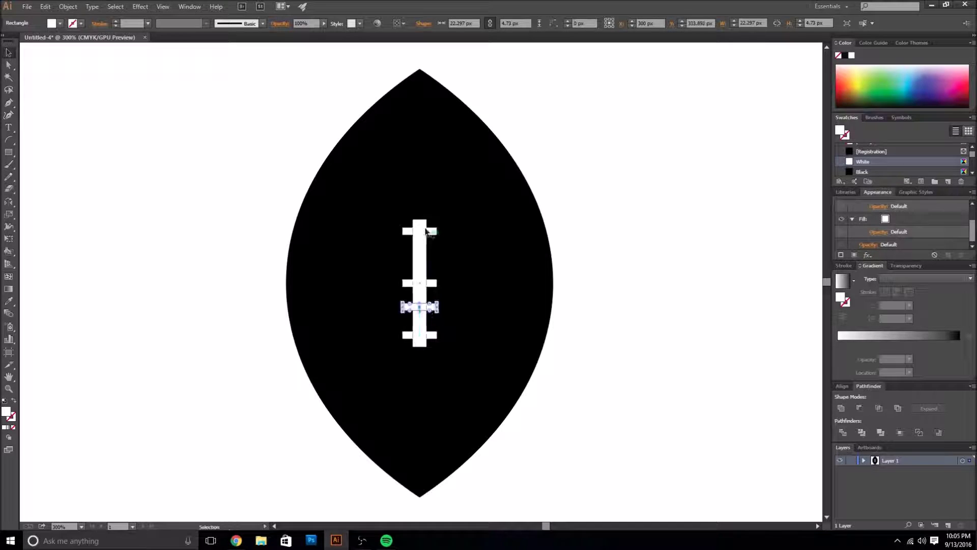
drag(427, 257, 428, 257)
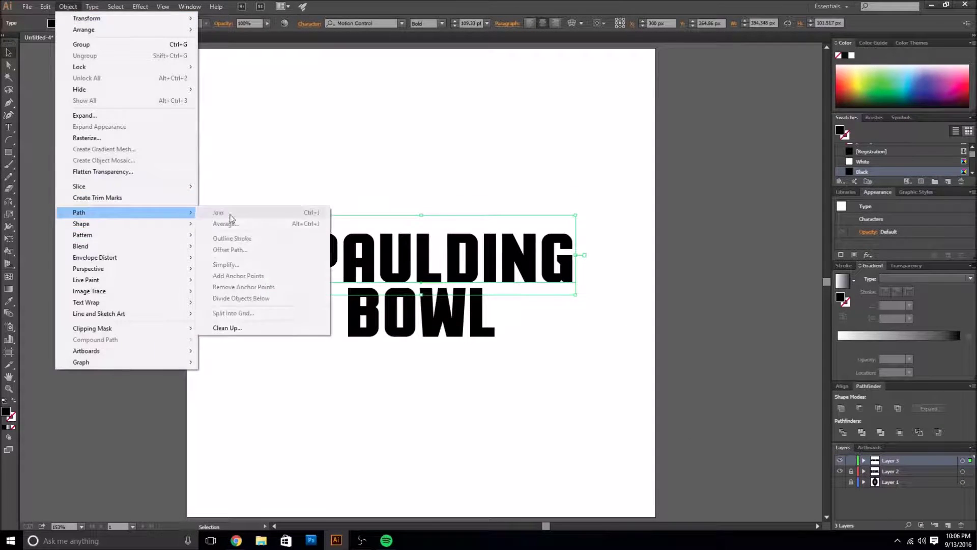
Paste a copy of the SPAULDING lettering in place and offset it into a thick rounded backing
click(68, 7)
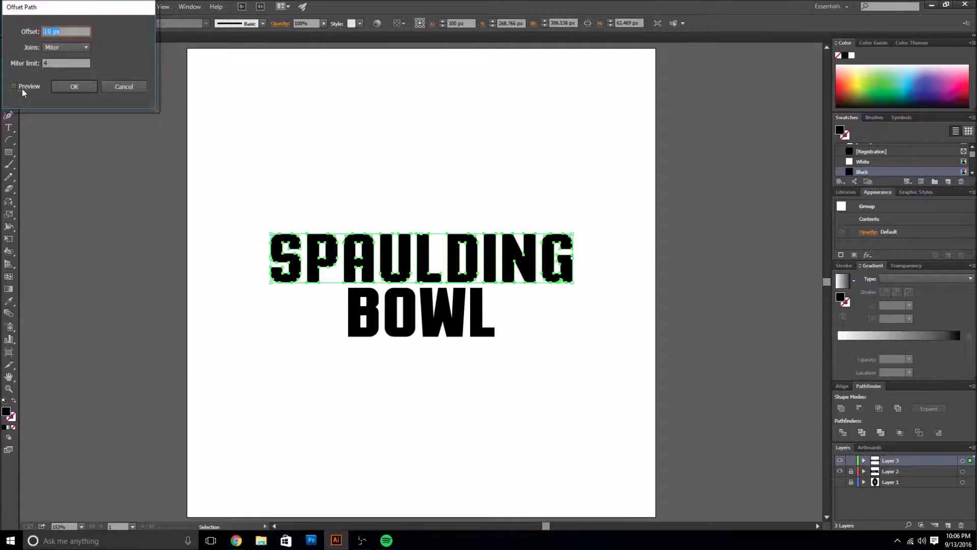
key(ctrl+z)
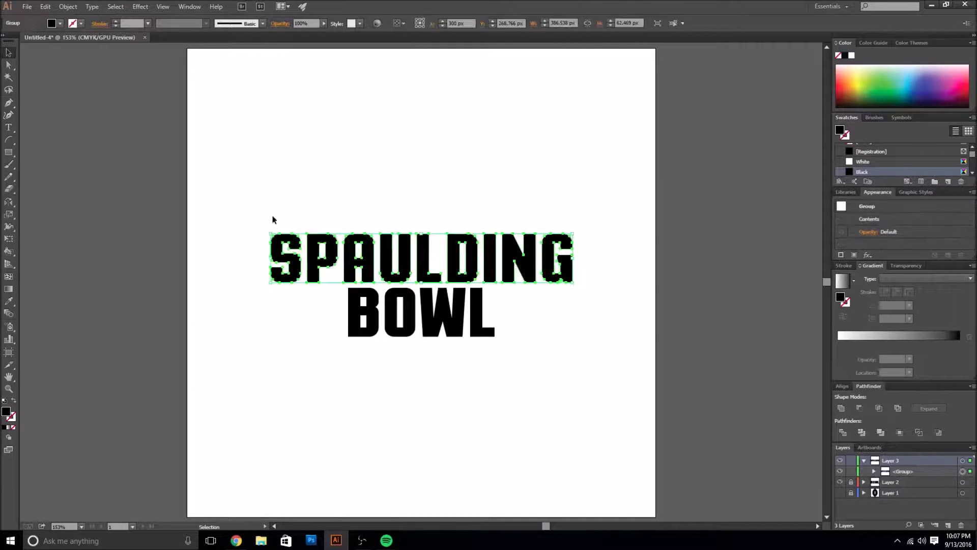
key(ctrl+shift+a)
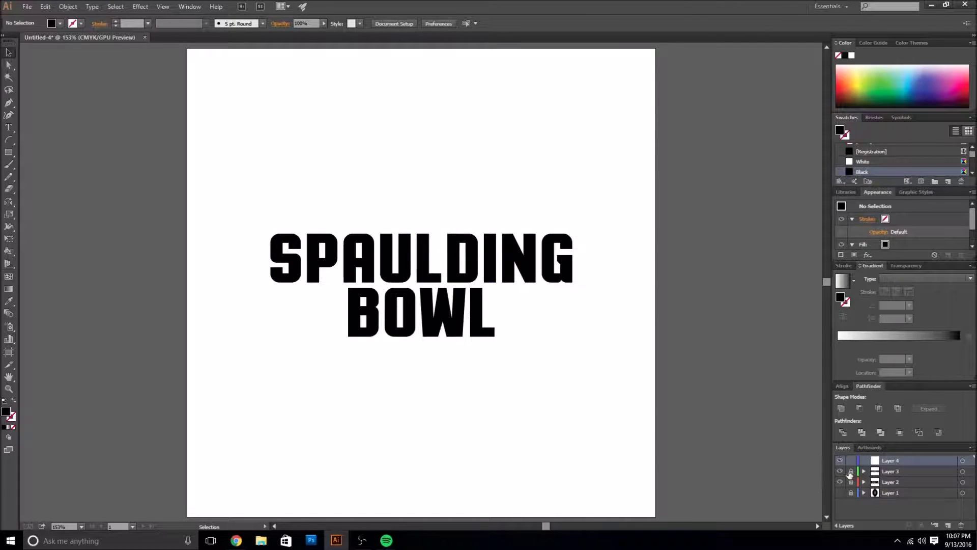
key(ctrl+a)
key(ctrl+c)
key(ctrl+2)
key(ctrl+f)
click(67, 6)
click(224, 242)
key(Return)
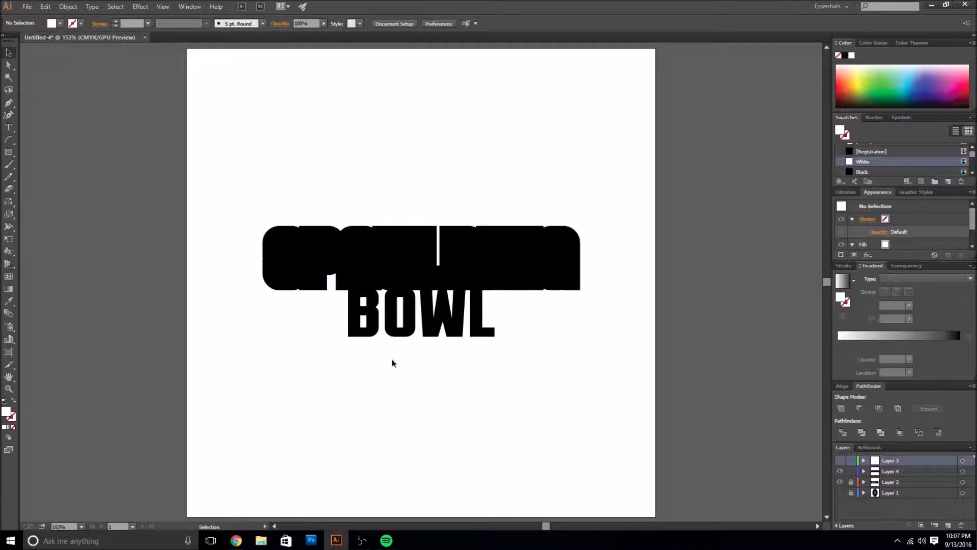
Draw a black Pen patch covering the gaps in the backing
click(264, 250)
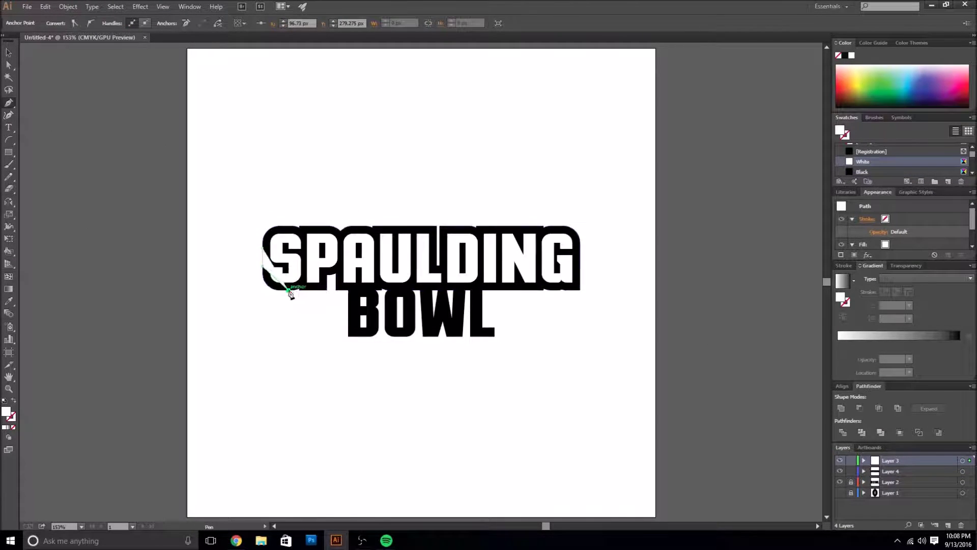
click(573, 290)
click(560, 225)
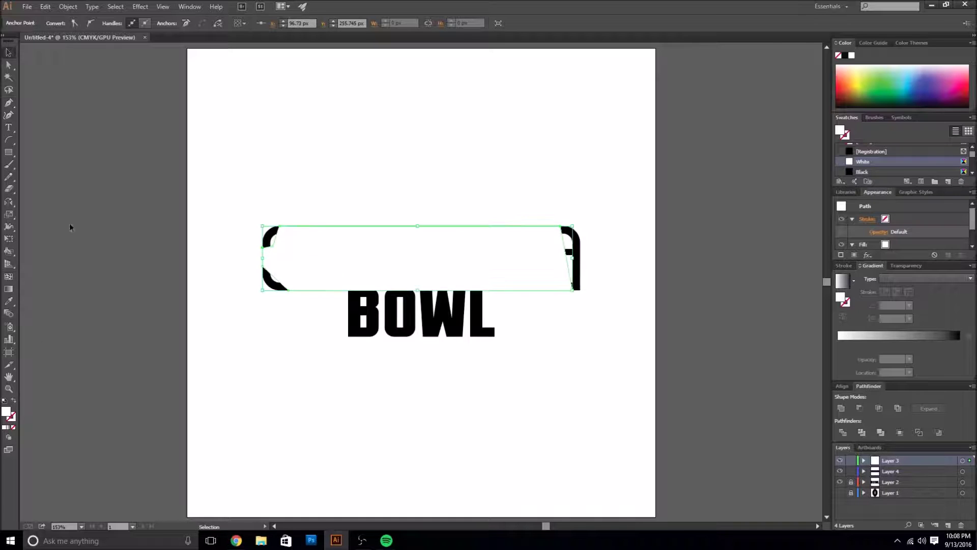
click(60, 23)
click(32, 39)
click(628, 228)
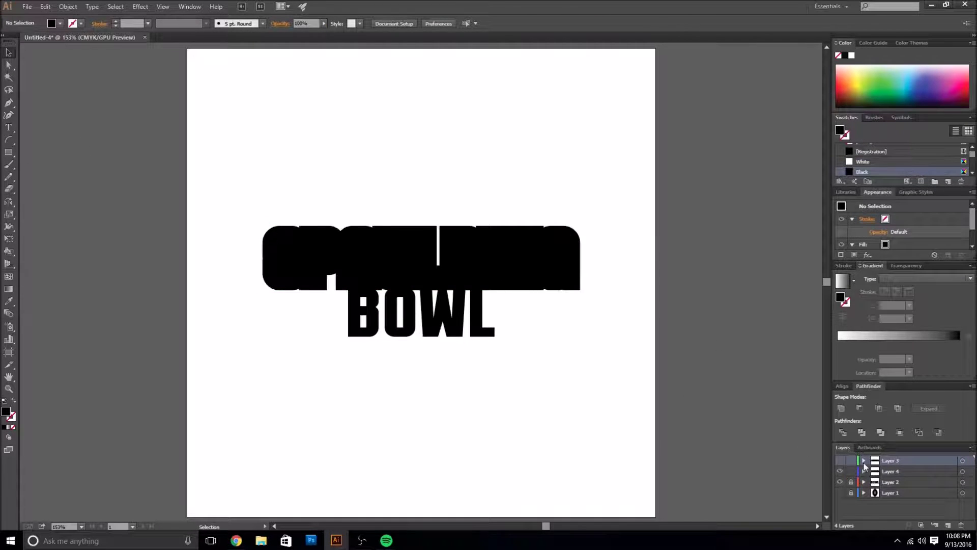
Hide the white letters, patch the remaining backing gap, then show the lettering again
drag(891, 460, 853, 466)
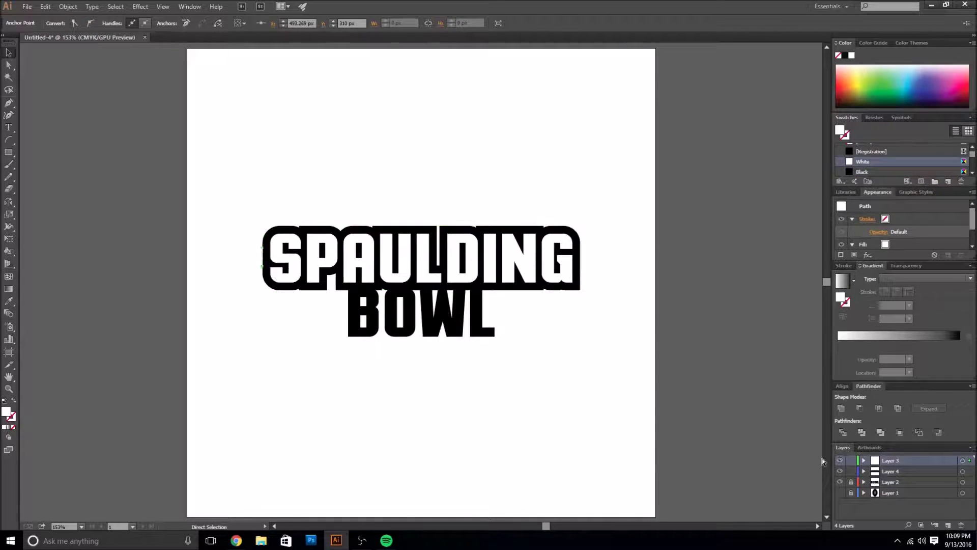
click(840, 460)
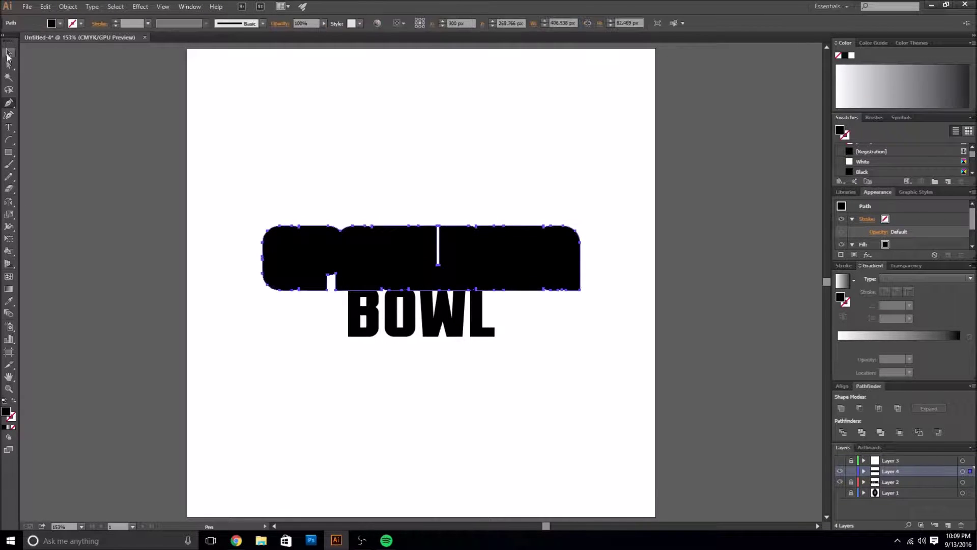
drag(262, 268, 288, 295)
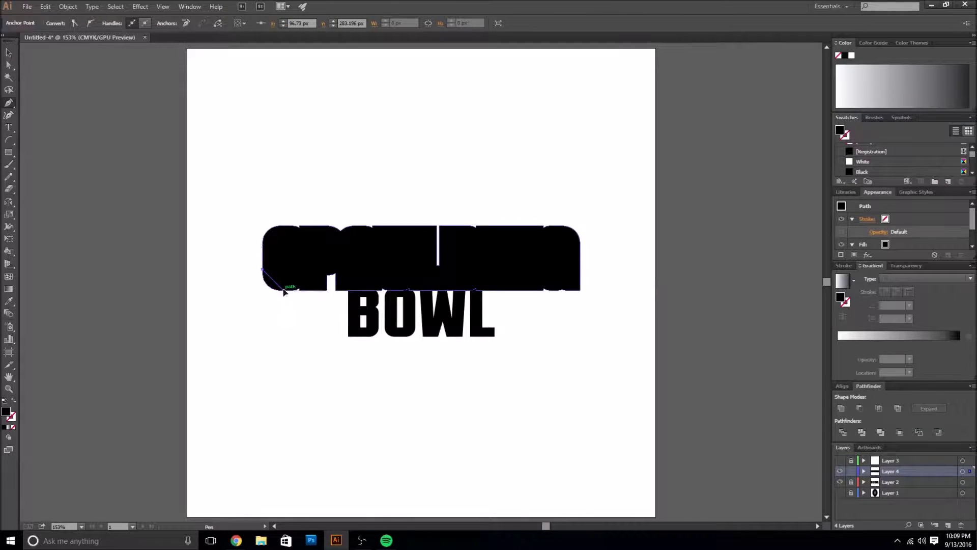
click(593, 331)
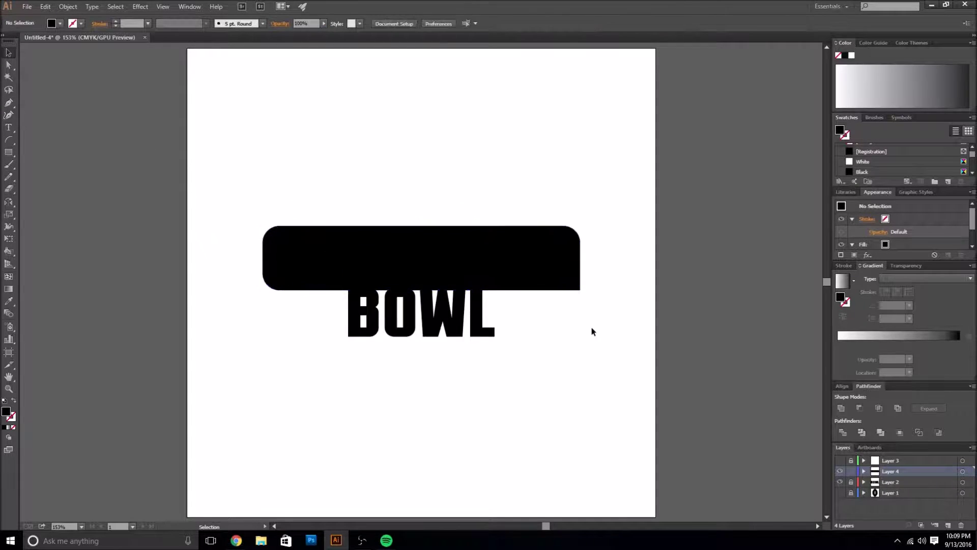
click(840, 461)
click(963, 460)
On a new layer, create an inward offset copy of the SPAULDING letters
click(938, 521)
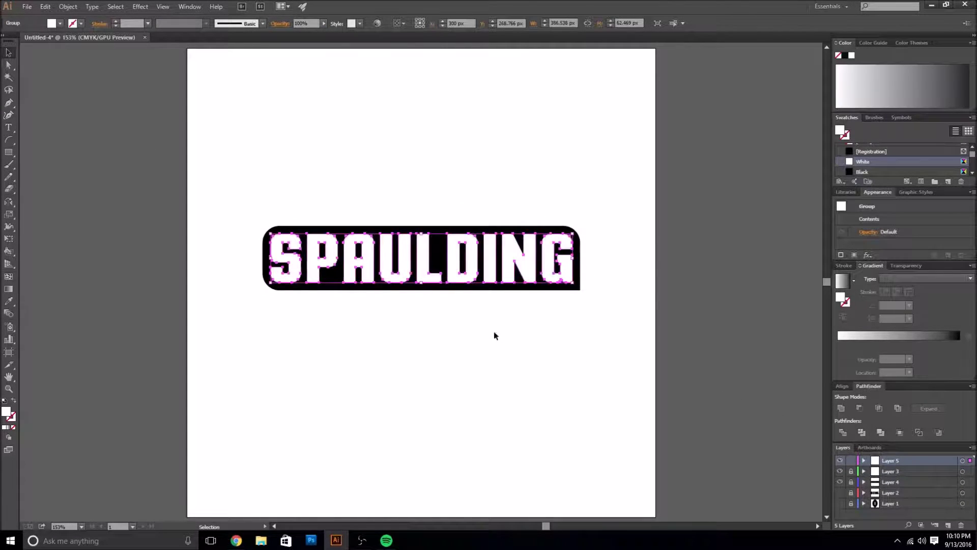
click(69, 6)
click(51, 209)
click(224, 243)
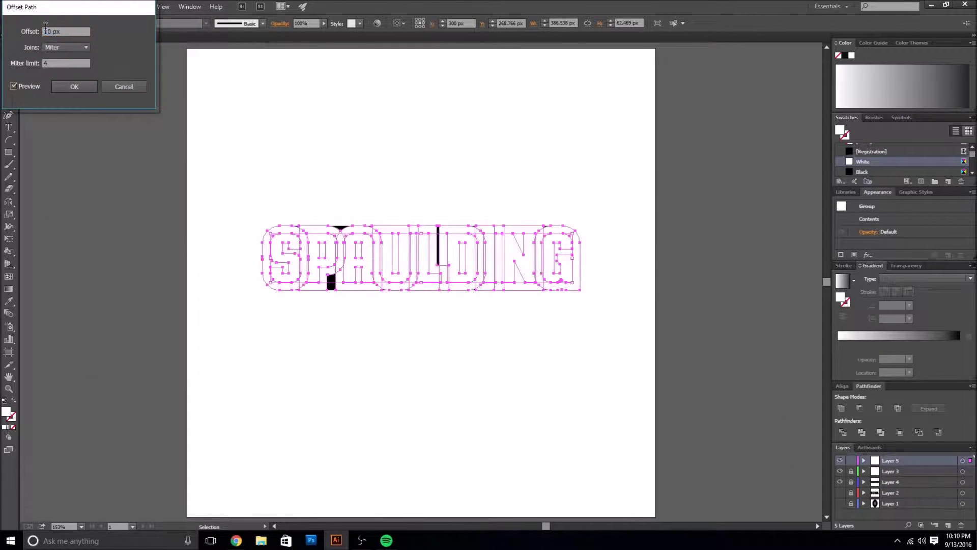
click(65, 93)
click(68, 6)
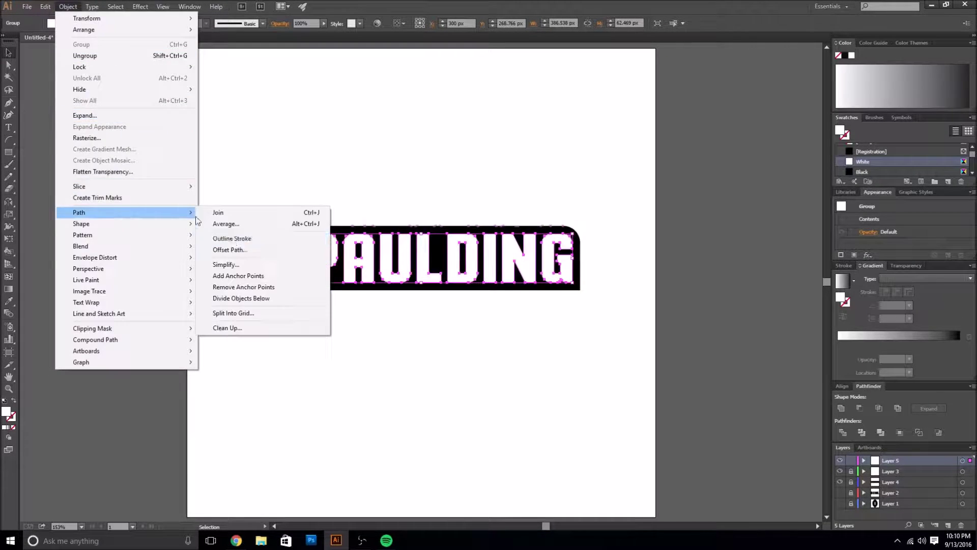
key(Escape)
Fill the inset letters with grey and show the rulers
click(59, 23)
click(76, 61)
key(ctrl+equal)
key(ctrl+equal)
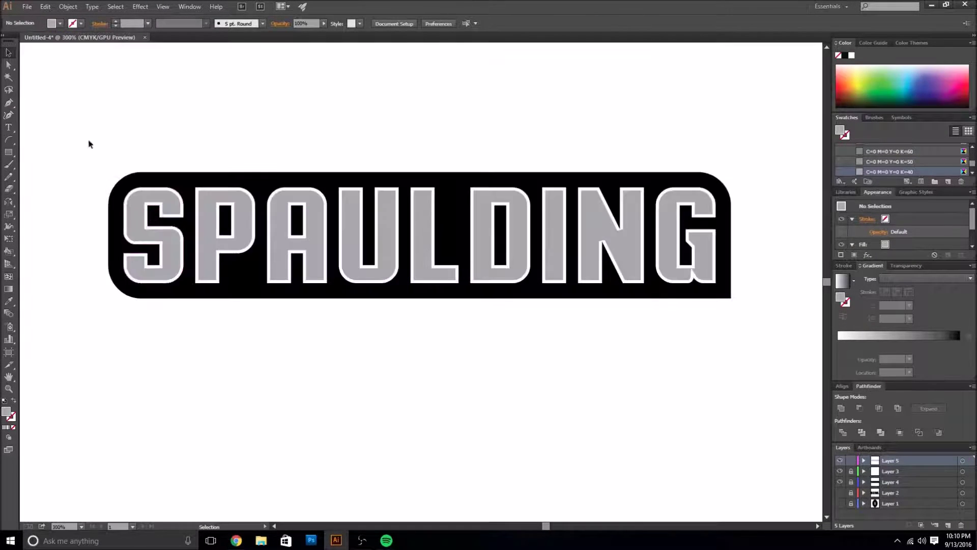
key(ctrl+shift+a)
key(ctrl+r)
Using a horizontal guide and Shape Builder, turn the letter tops above the guide white
drag(132, 47, 128, 229)
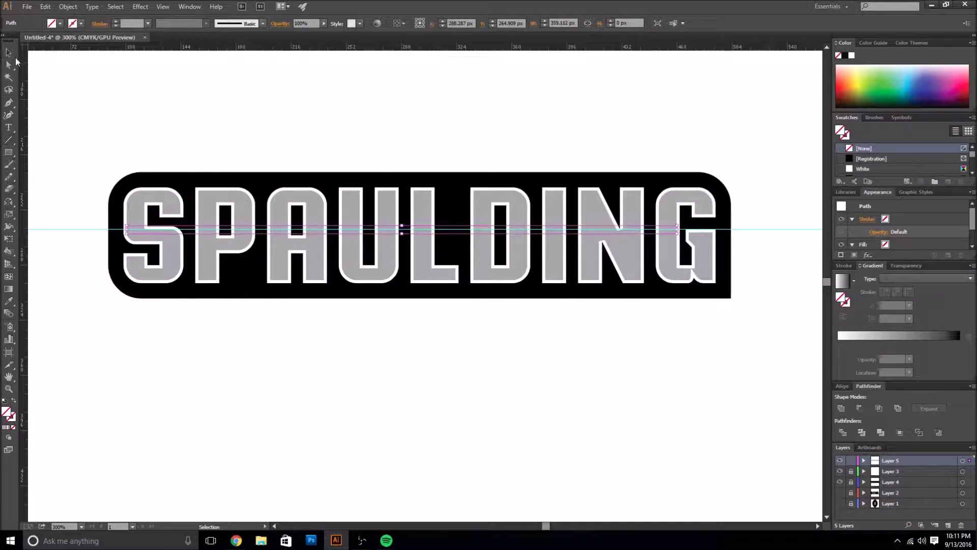
key(ctrl+a)
key(shift+m)
drag(152, 209, 585, 217)
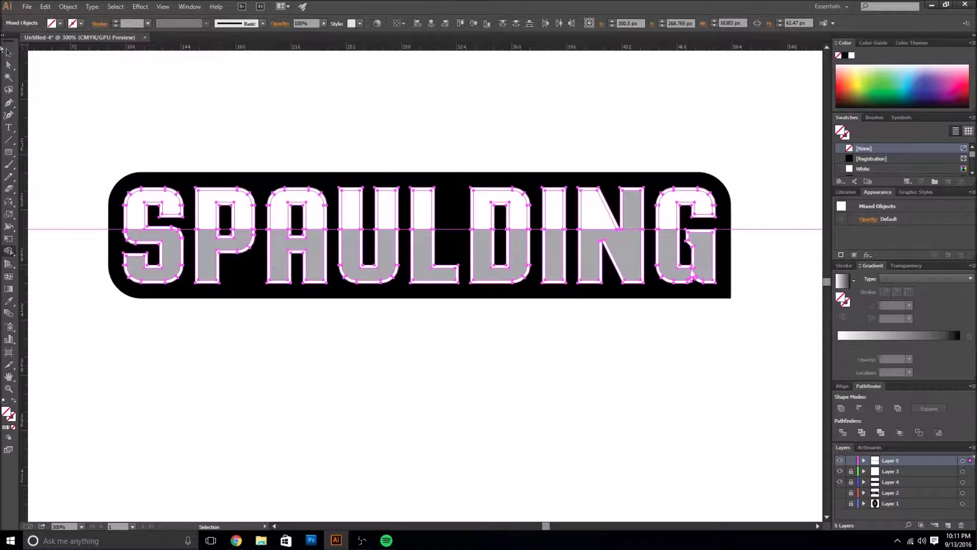
key(ctrl+shift+a)
key(ctrl+a)
click(598, 226)
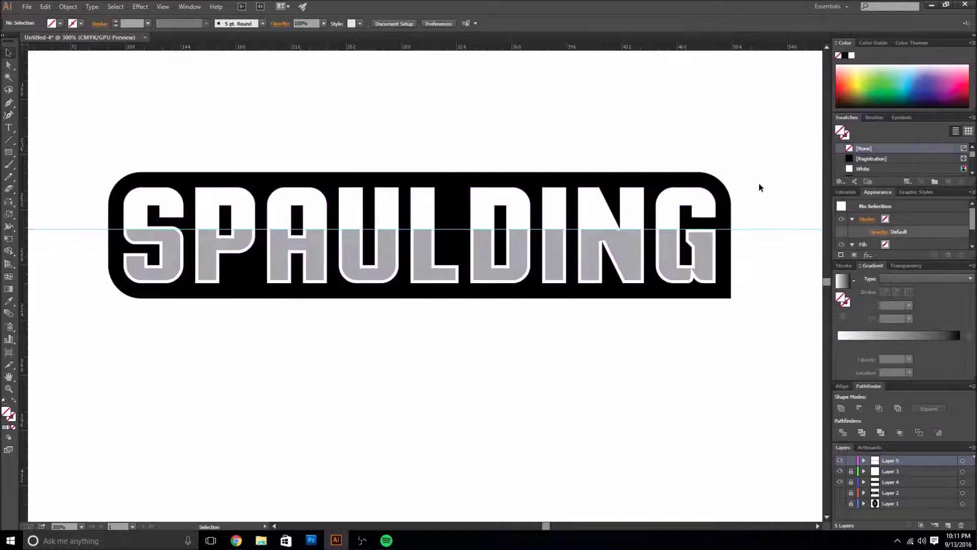
key(v)
click(601, 342)
Group the letters with the banner and apply an Arc envelope warp
click(840, 482)
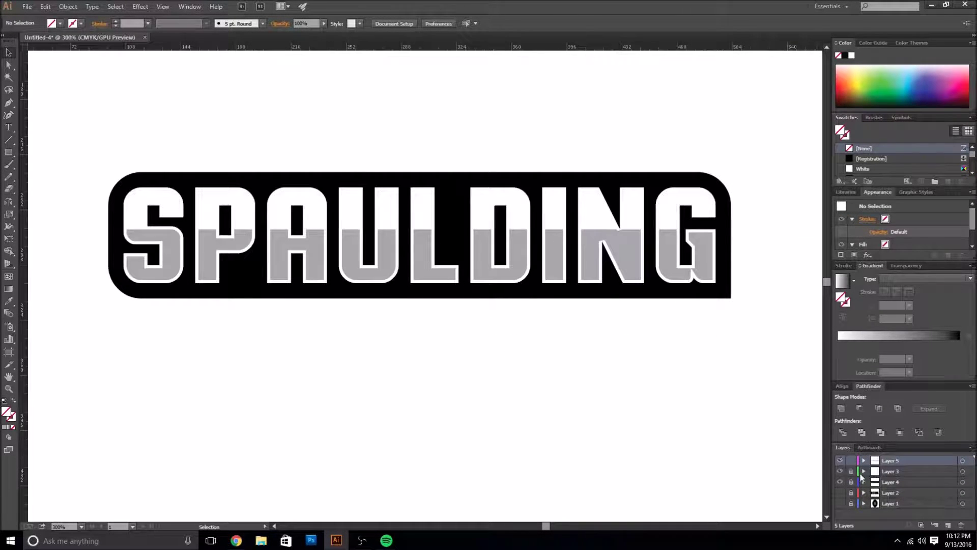
key(ctrl+minus)
key(ctrl+minus)
key(ctrl+a)
click(68, 6)
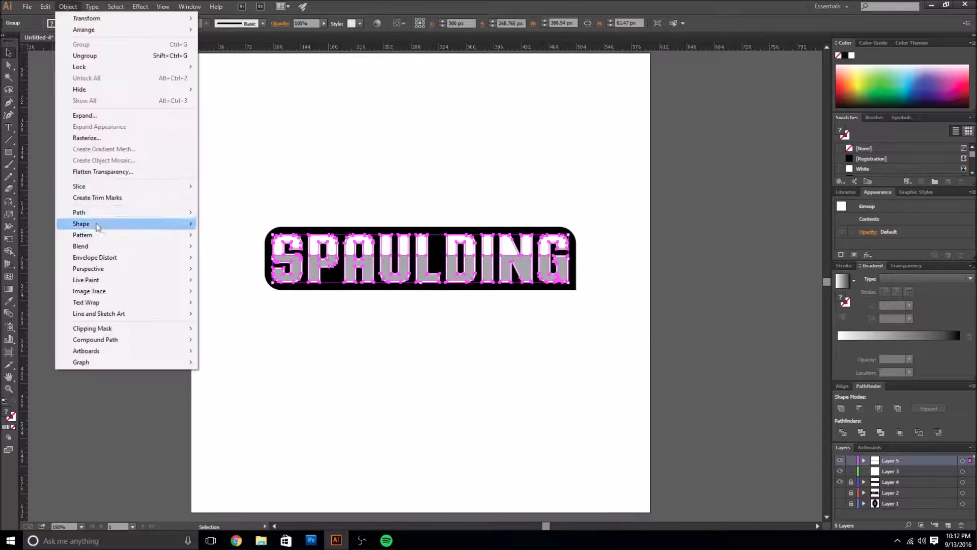
click(229, 257)
click(742, 295)
click(68, 6)
click(229, 257)
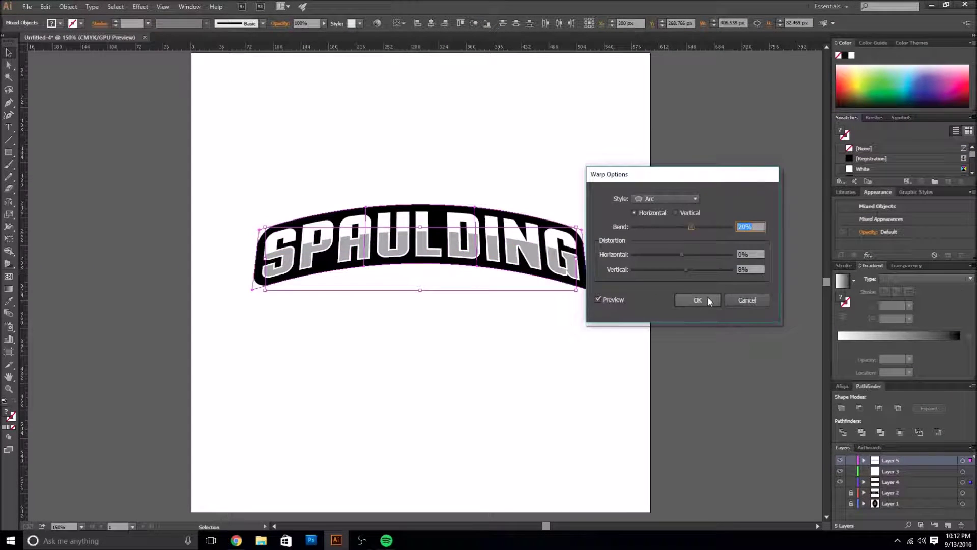
click(708, 297)
Nudge the warped banner up and reveal the black football layer
key(Up)
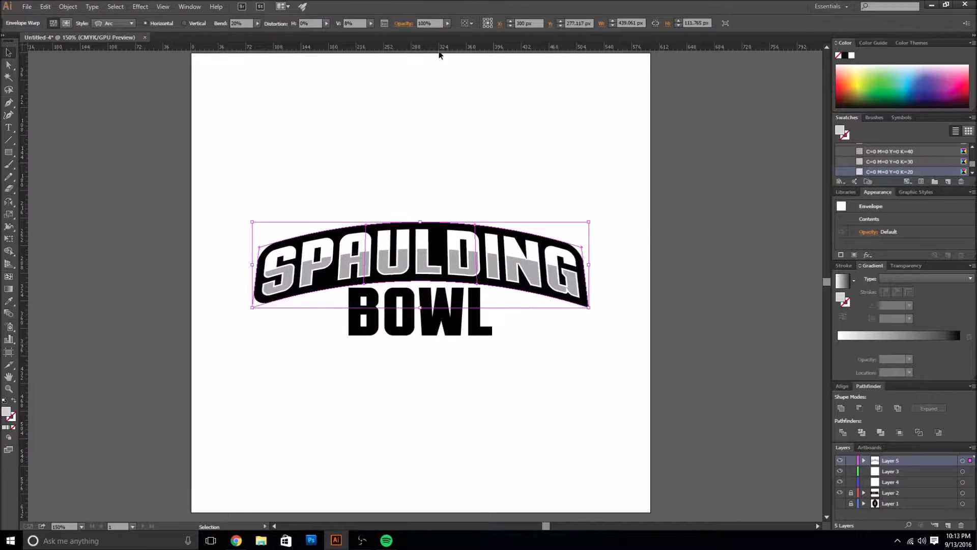
click(840, 503)
click(216, 87)
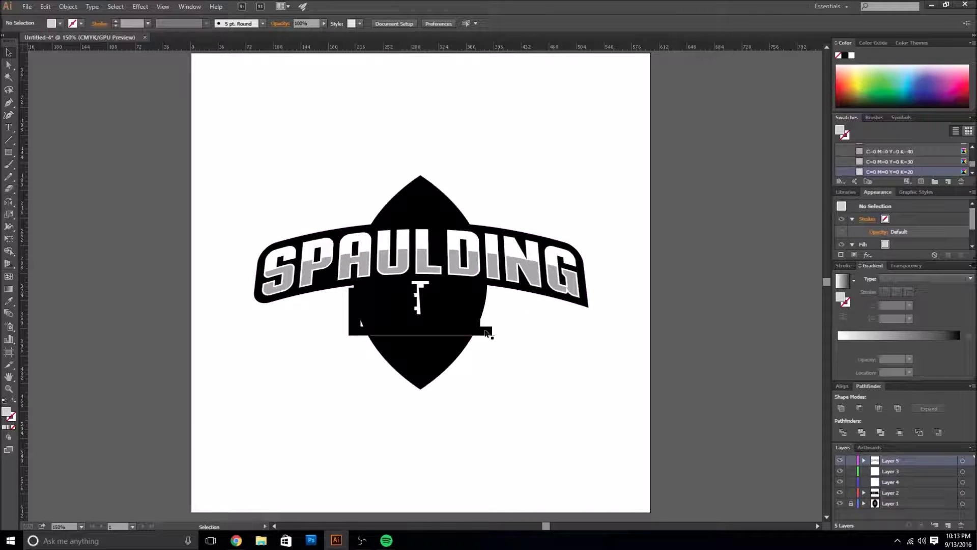
Move the black football up above the banner
click(854, 504)
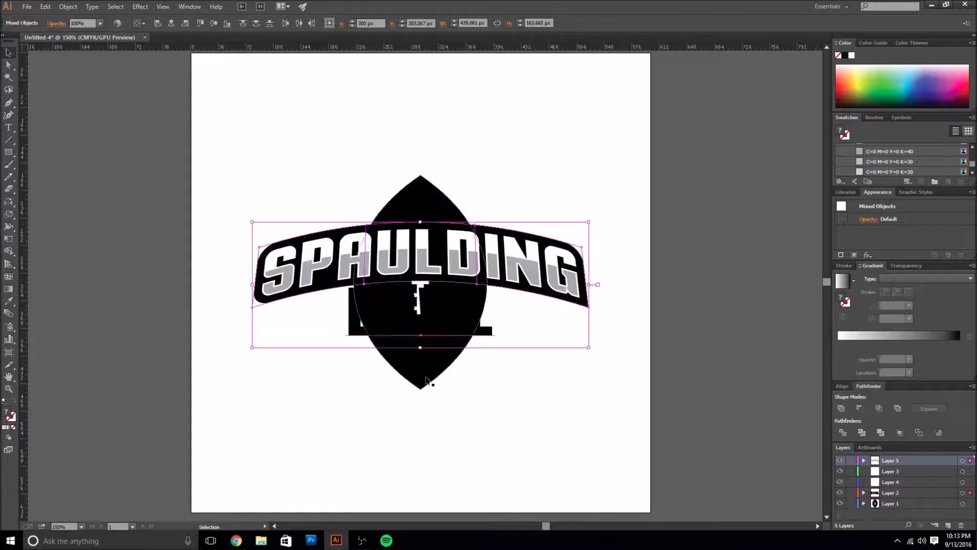
drag(419, 372, 419, 307)
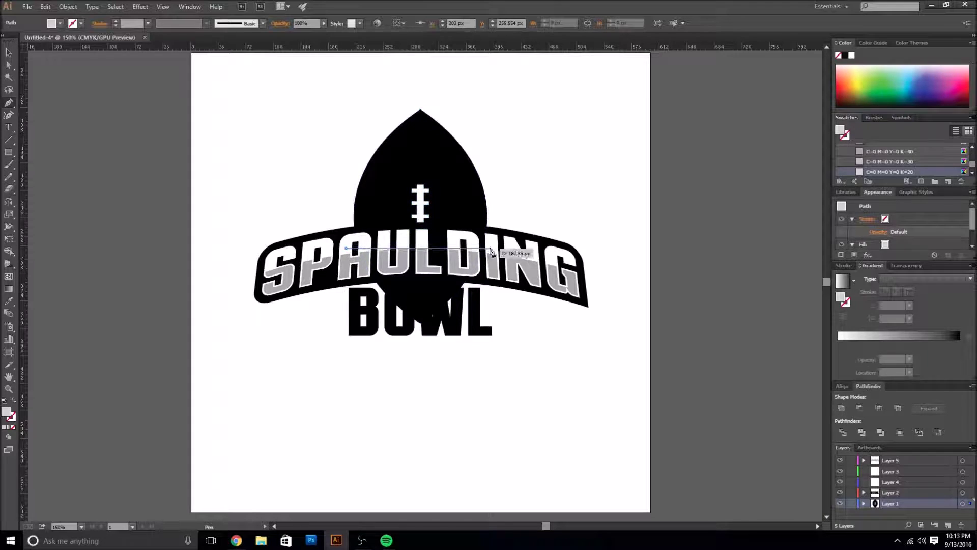
click(8, 53)
Delete the grey shape behind BOWL and trash the unused empty layer
click(346, 341)
click(8, 64)
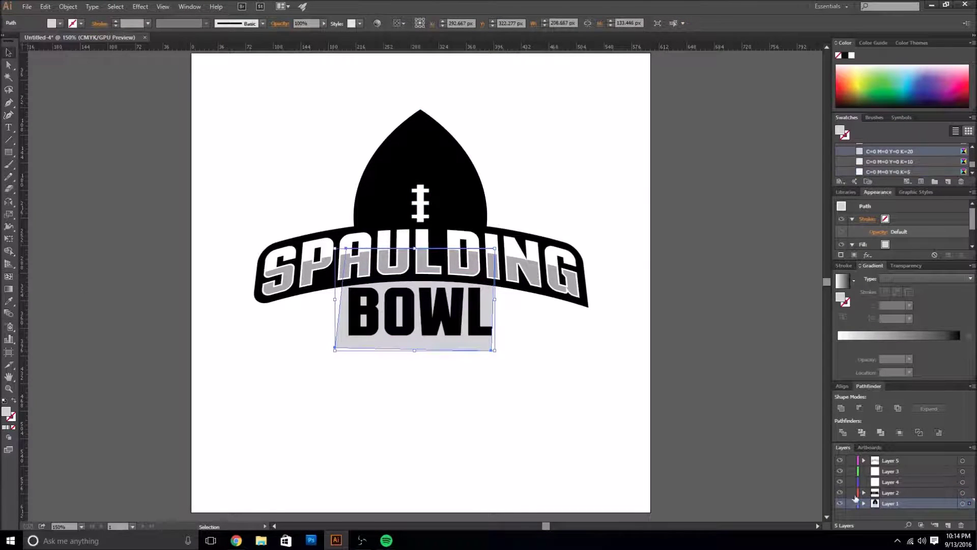
click(357, 344)
key(Delete)
key(v)
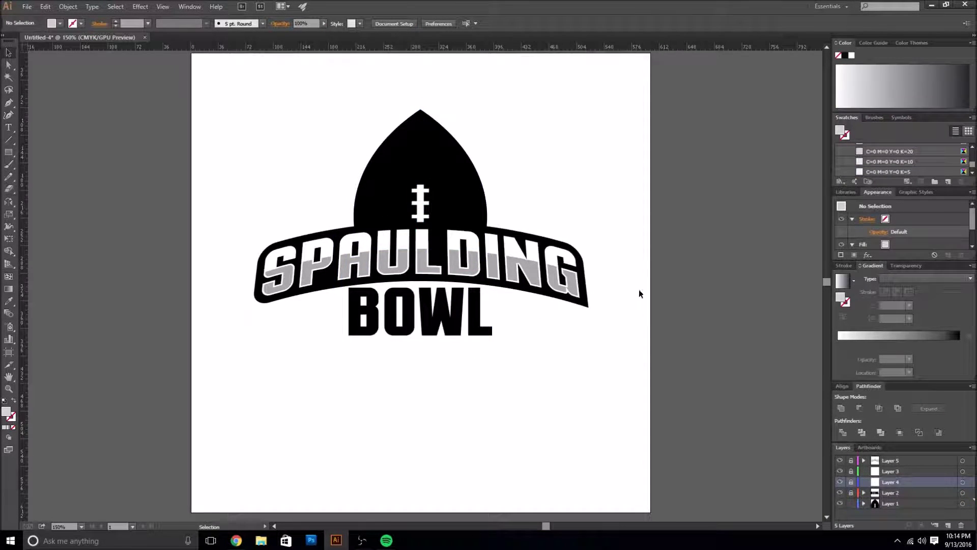
drag(850, 474, 899, 473)
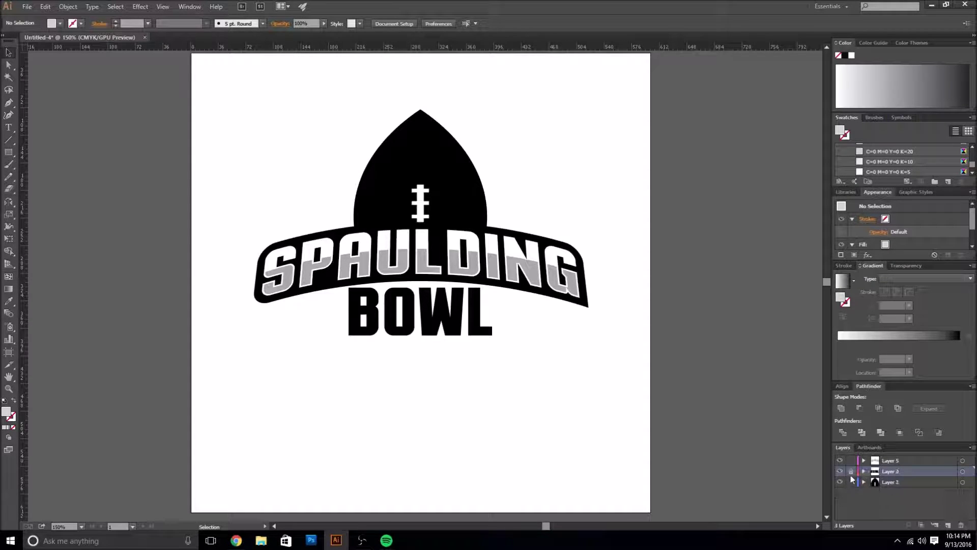
Open and cancel the Offset Path settings on the arched SPAULDING banner
click(461, 268)
click(68, 6)
click(204, 236)
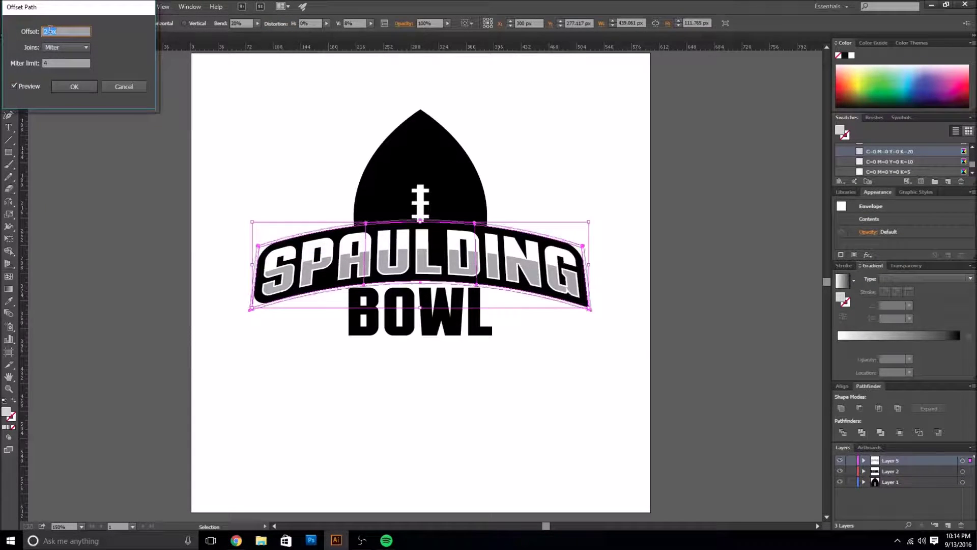
click(68, 87)
click(123, 207)
Add a 36 pt '20' left of BOWL and a copy changed to '16' on its right
key(t)
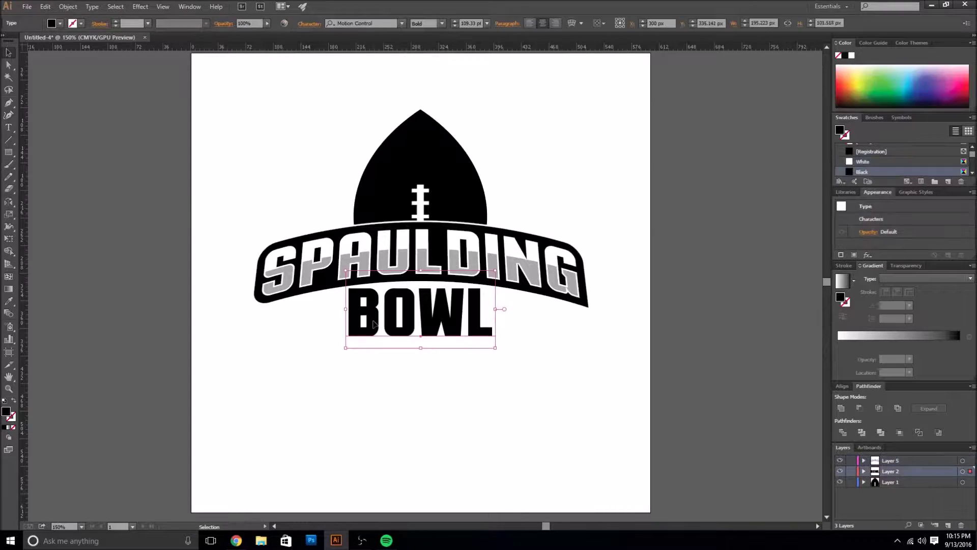
click(316, 326)
text(20)
key(ctrl+a)
click(487, 23)
click(502, 174)
key(Escape)
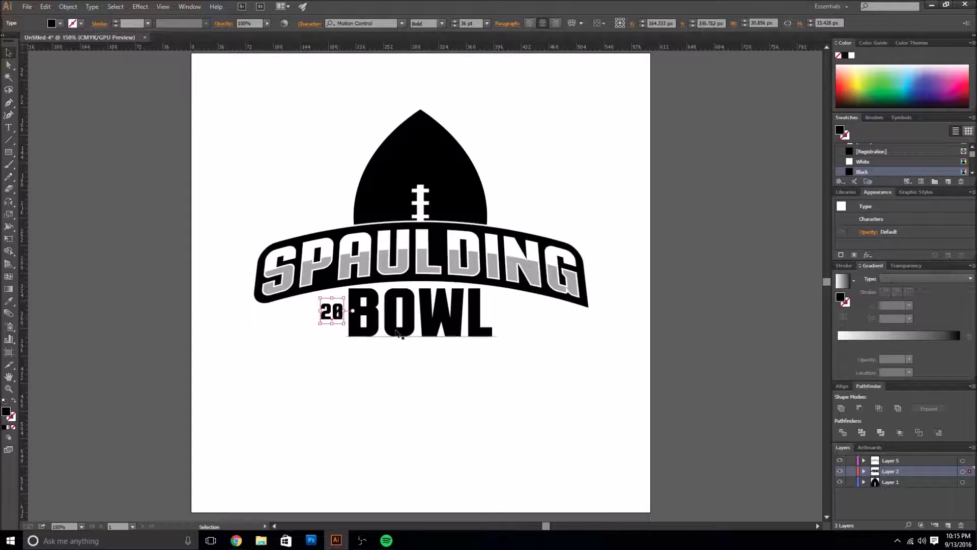
alt+drag(512, 314, 513, 313)
text(16)
shift+click(331, 311)
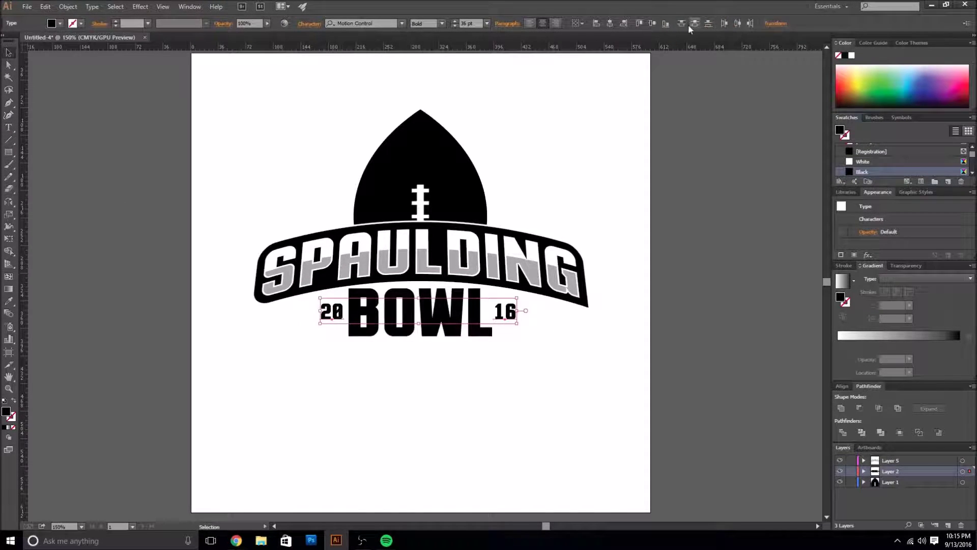
click(527, 344)
Enlarge the banner and BOWL 2016 text together, and draw a star above the banner's left end
drag(530, 383, 509, 295)
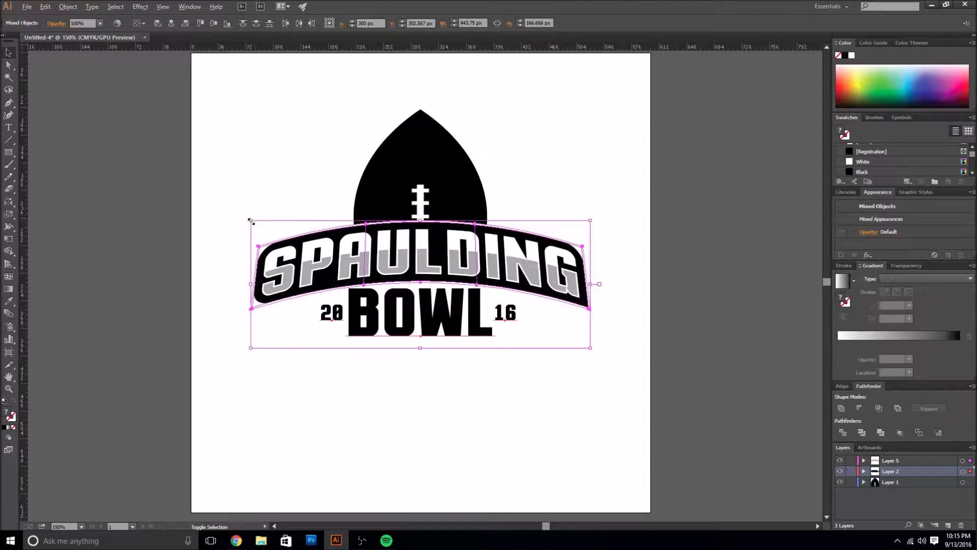
alt+shift+drag(589, 336, 609, 353)
click(560, 417)
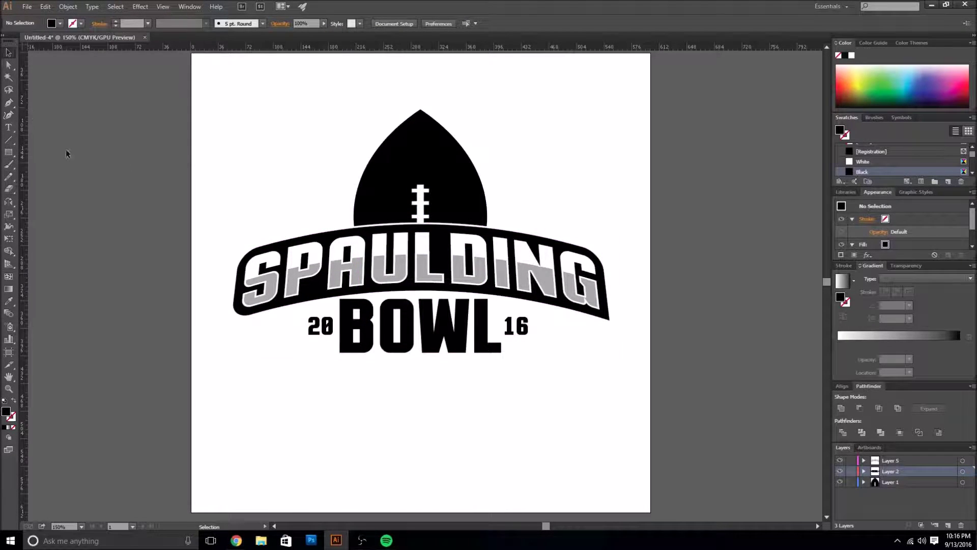
drag(9, 152, 51, 196)
drag(257, 152, 318, 211)
Shrink the star and place copies in a row along the banner's upper left edge
key(ctrl+plus)
key(ctrl+plus)
key(ctrl+plus)
key(v)
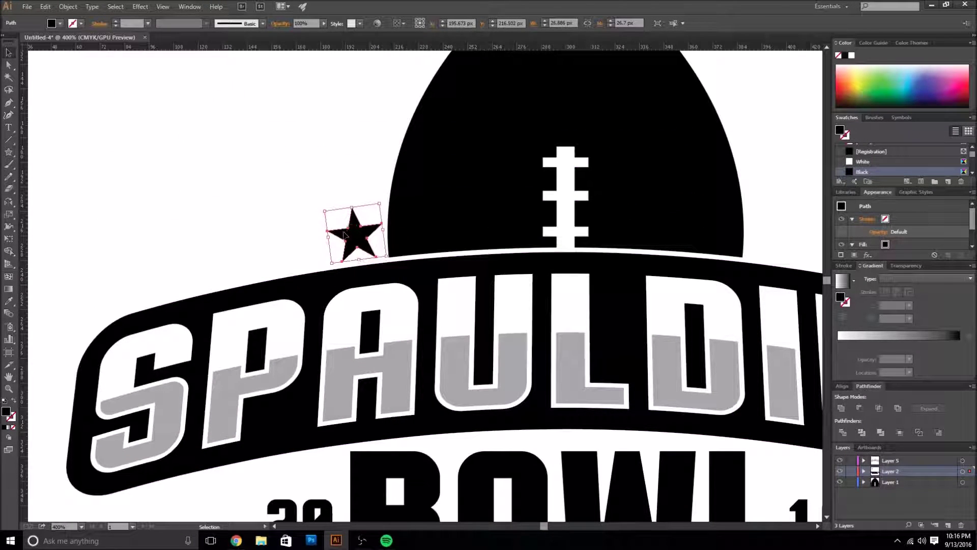
alt+drag(126, 284, 127, 283)
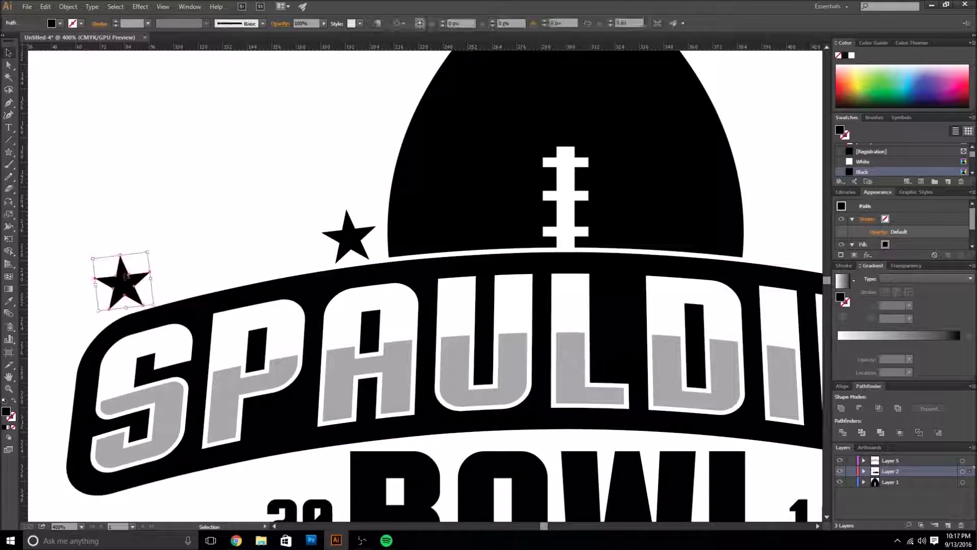
click(130, 287)
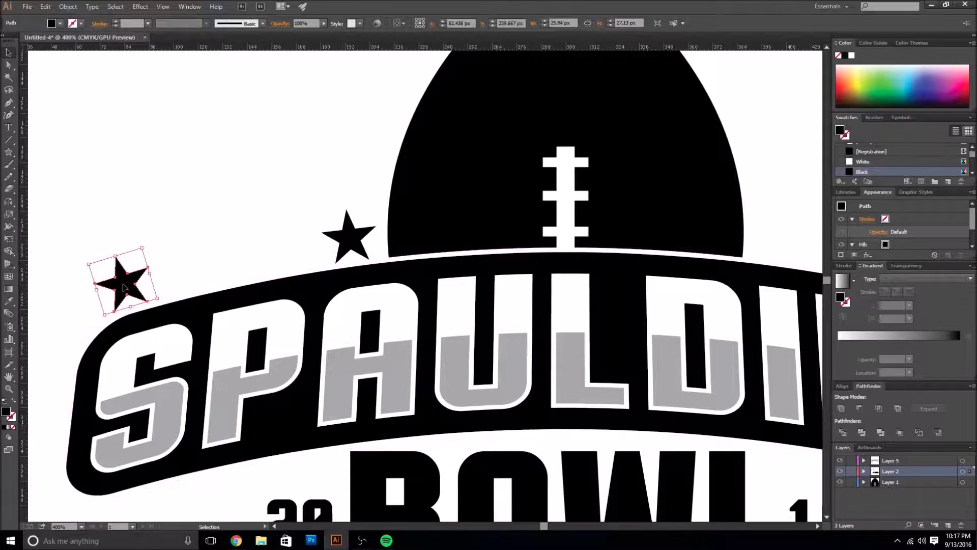
key(ctrl+d)
alt+drag(194, 265, 203, 273)
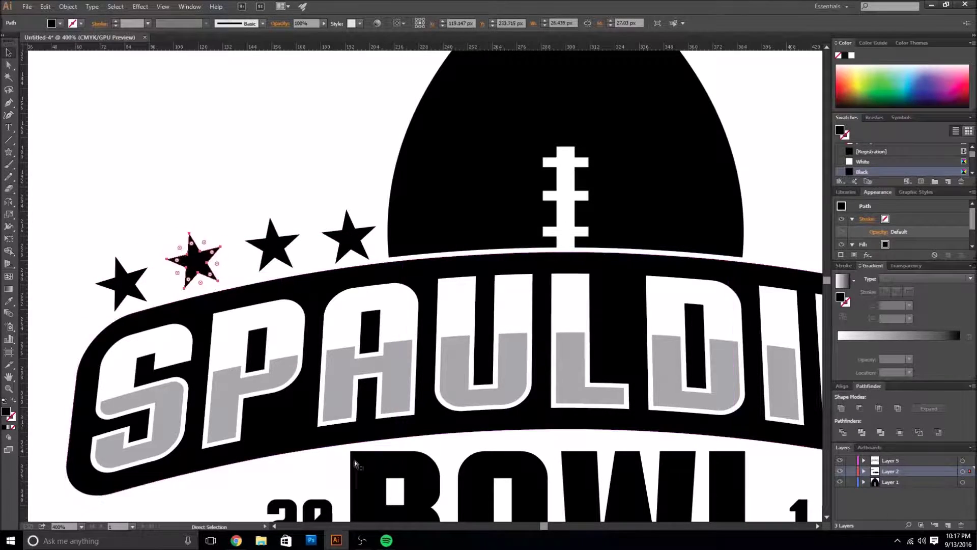
mouse_move(283, 246)
mouse_down()
mouse_move(283, 256)
mouse_move(272, 243)
mouse_up()
click(316, 195)
key(ctrl+0)
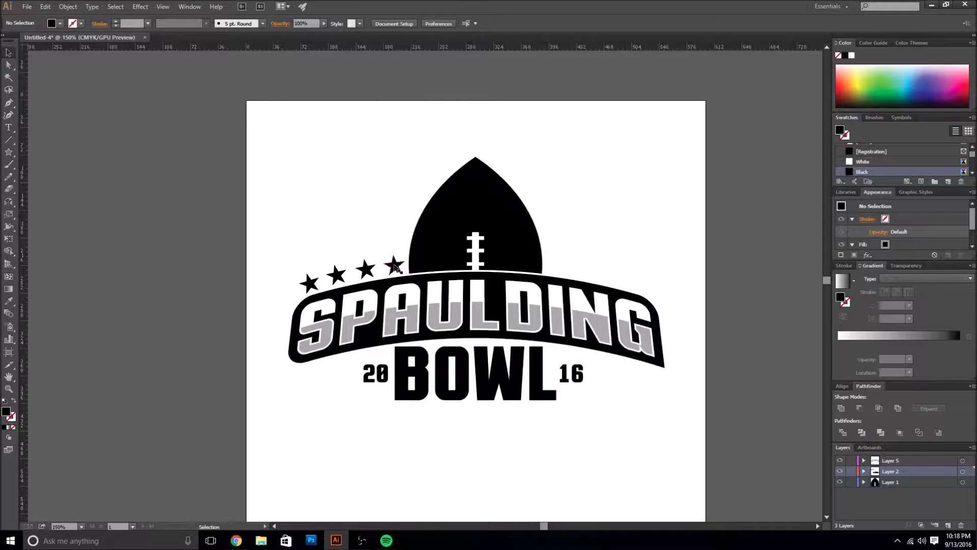
Move the stars into Layer 4 and mirror a copy across the football's centre
click(917, 493)
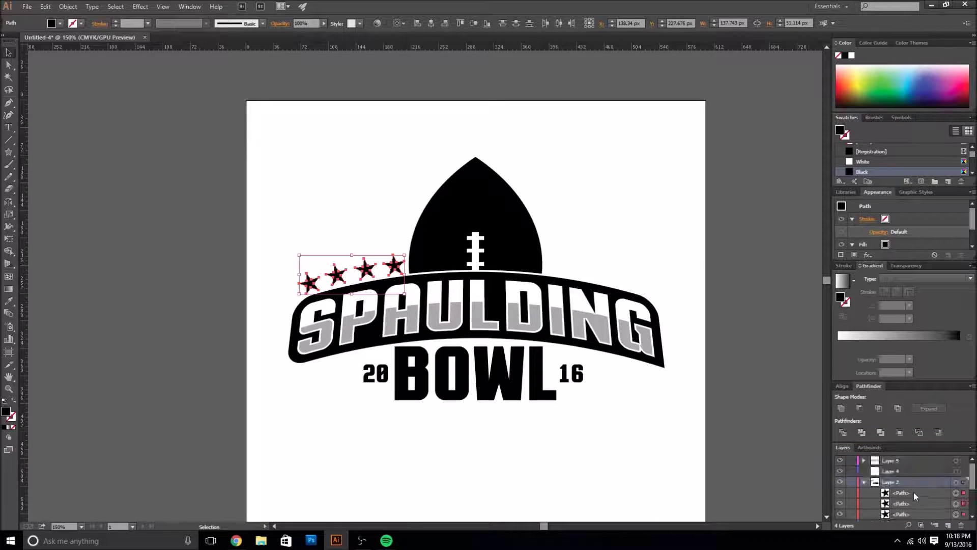
drag(914, 493, 896, 471)
click(851, 482)
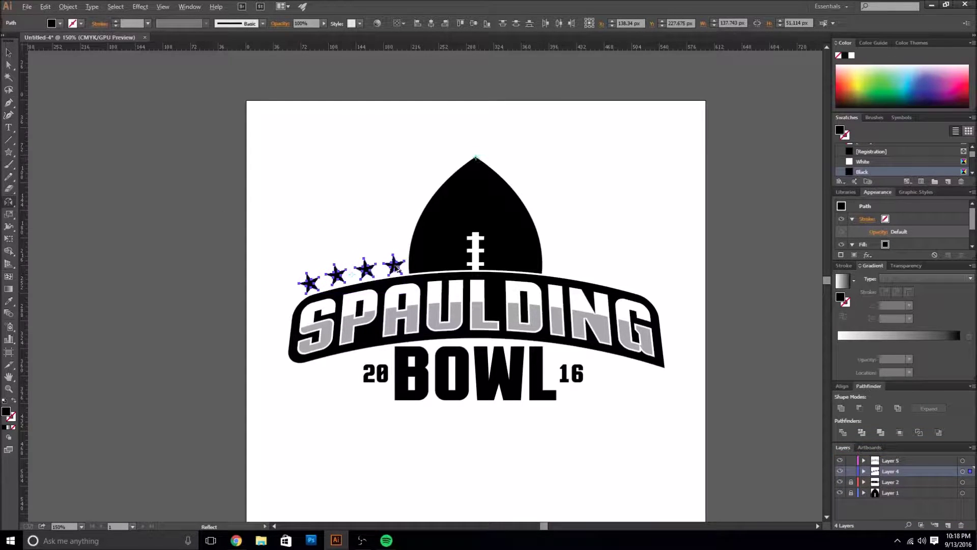
drag(396, 268, 555, 269)
ctrl+click(155, 161)
key(ctrl+plus)
key(ctrl+plus)
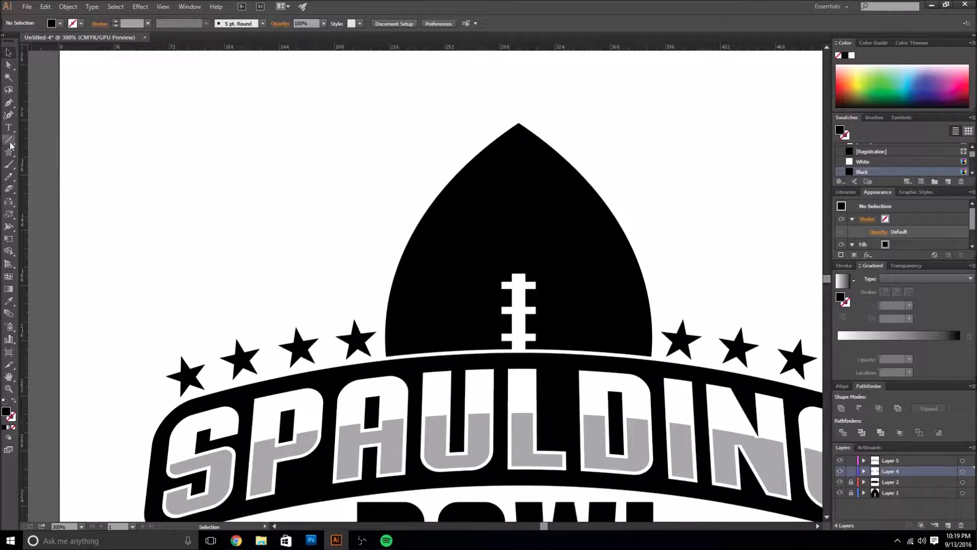
Draw a trial swoosh path above the stars, then discard it
click(182, 356)
click(304, 322)
click(354, 319)
click(405, 317)
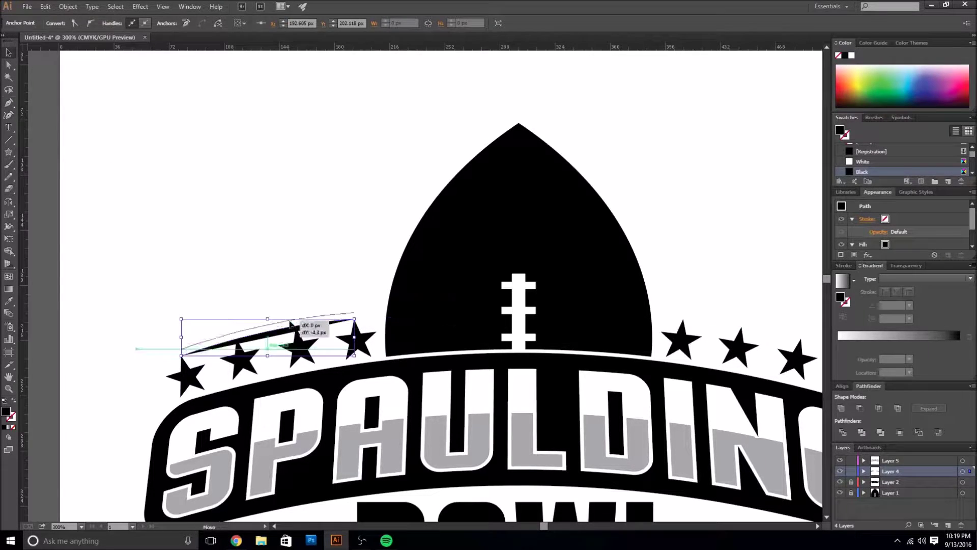
key(v)
key(Delete)
Draw a thin curved swoosh sliver from the football tip down its left side
click(508, 123)
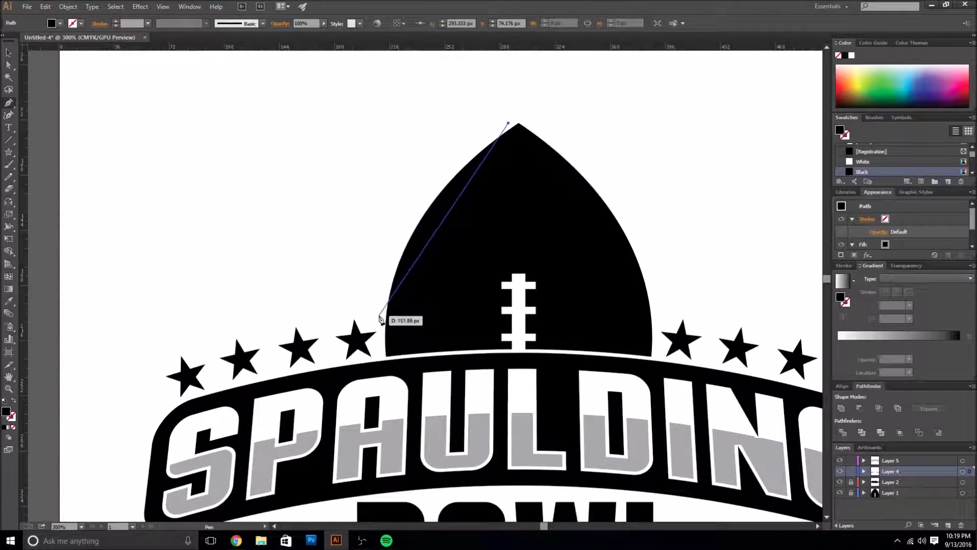
drag(351, 450, 352, 450)
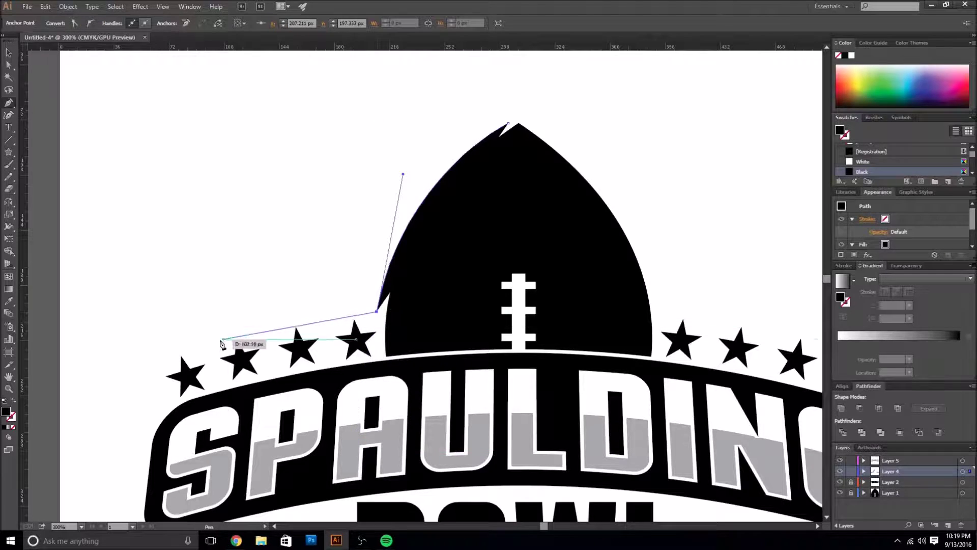
drag(192, 345, 185, 345)
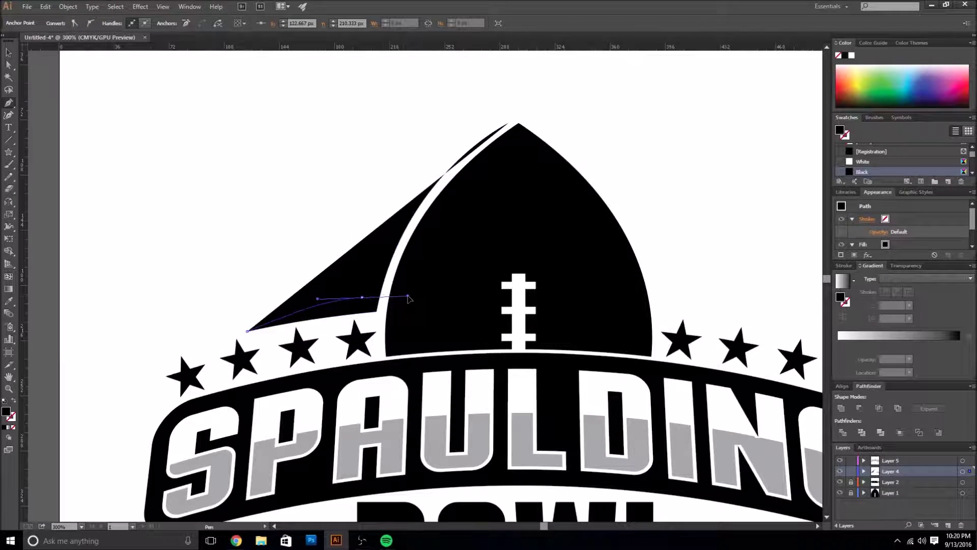
drag(408, 296, 414, 174)
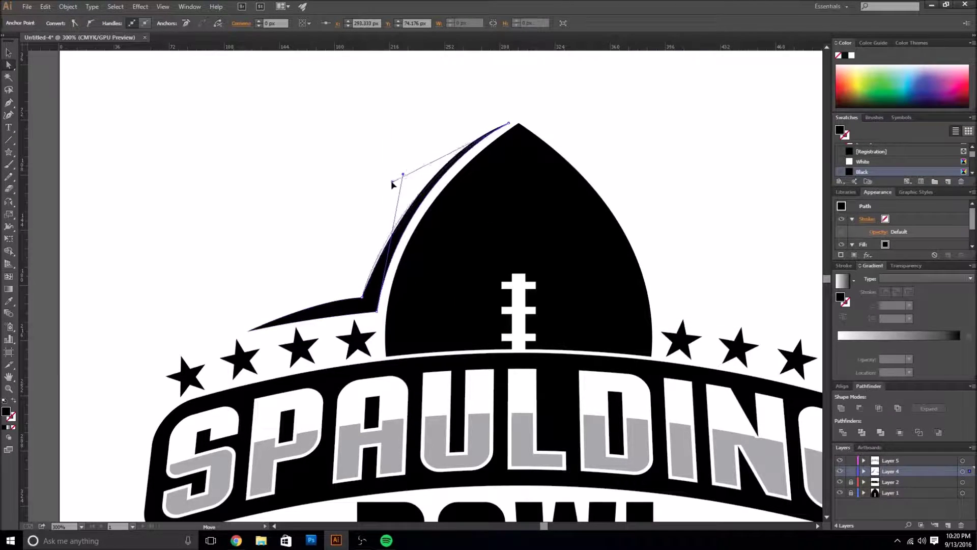
click(270, 283)
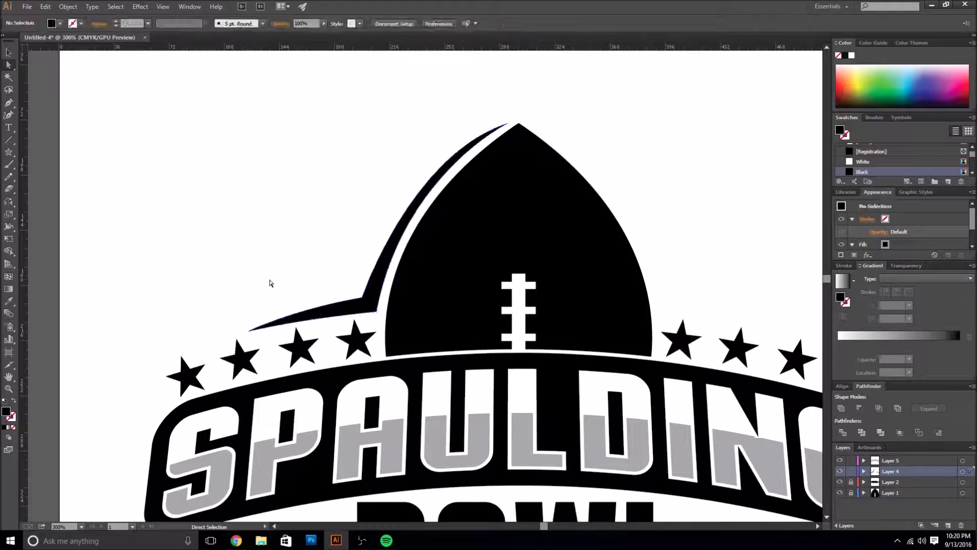
Reshape the swoosh by raising its lower point's curve and pulling handles from its top point
drag(245, 121, 508, 327)
click(378, 309)
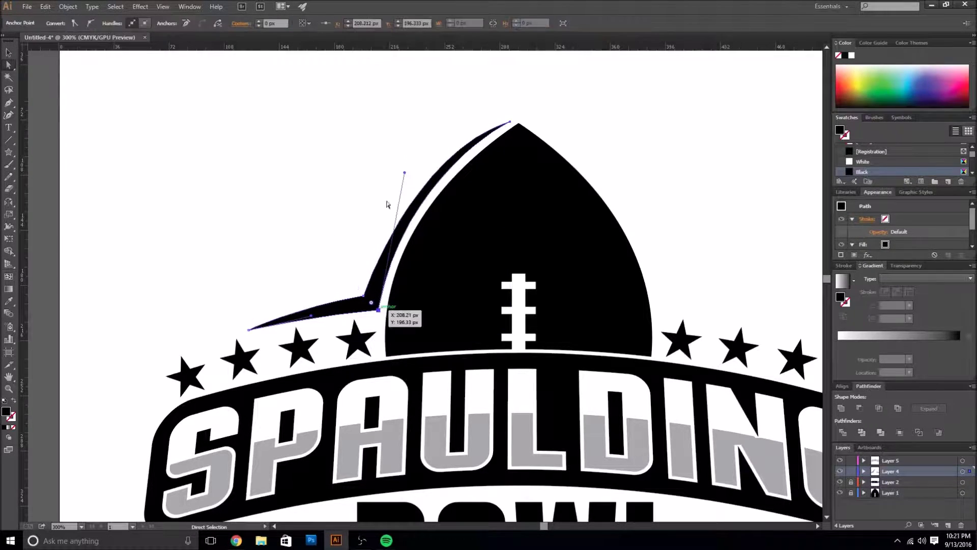
drag(410, 176, 403, 187)
key(p)
drag(511, 123, 606, 96)
key(v)
click(299, 135)
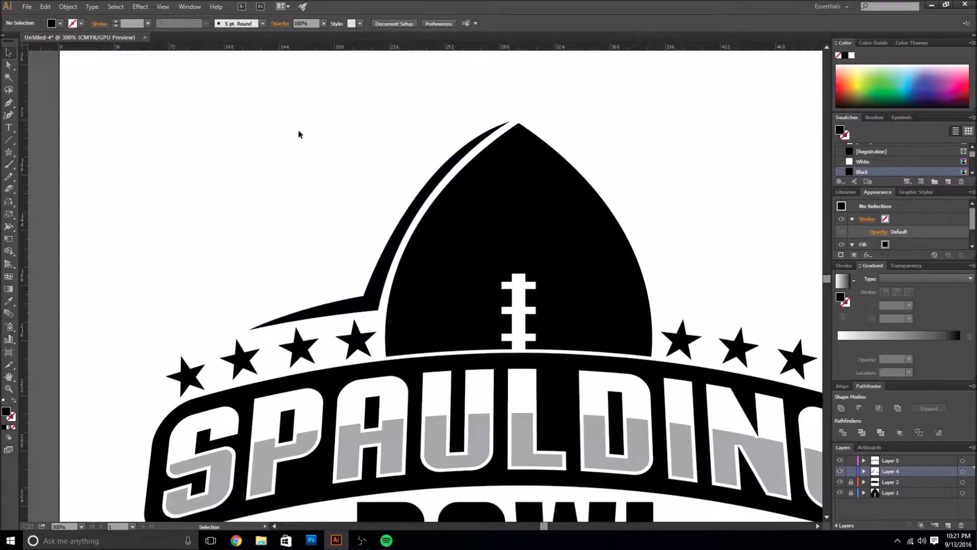
Refine the swoosh's curve handles and upper points so it hugs the football
key(ctrl+minus)
key(ctrl+minus)
scroll(417, 205, up, 5)
scroll(416, 205, down, 3)
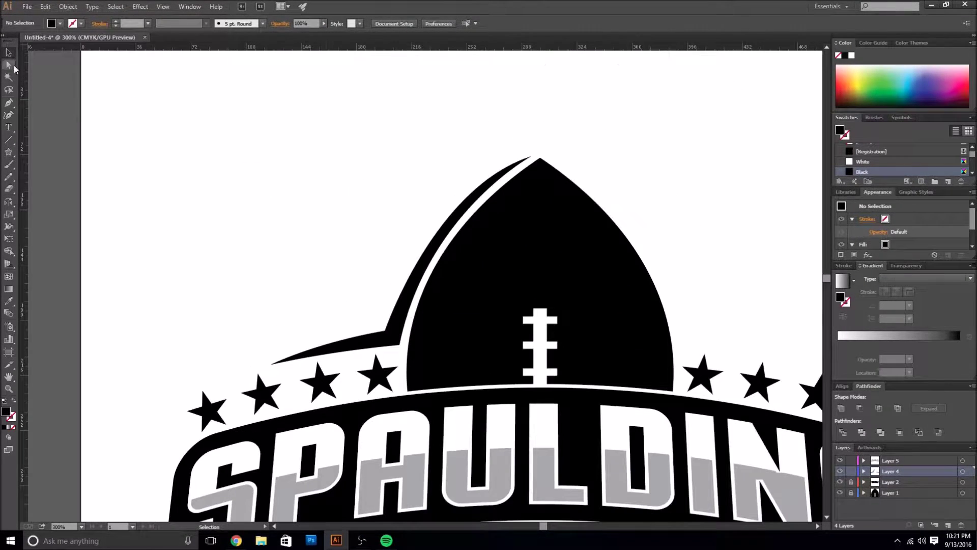
key(a)
drag(422, 227, 417, 218)
drag(271, 157, 517, 360)
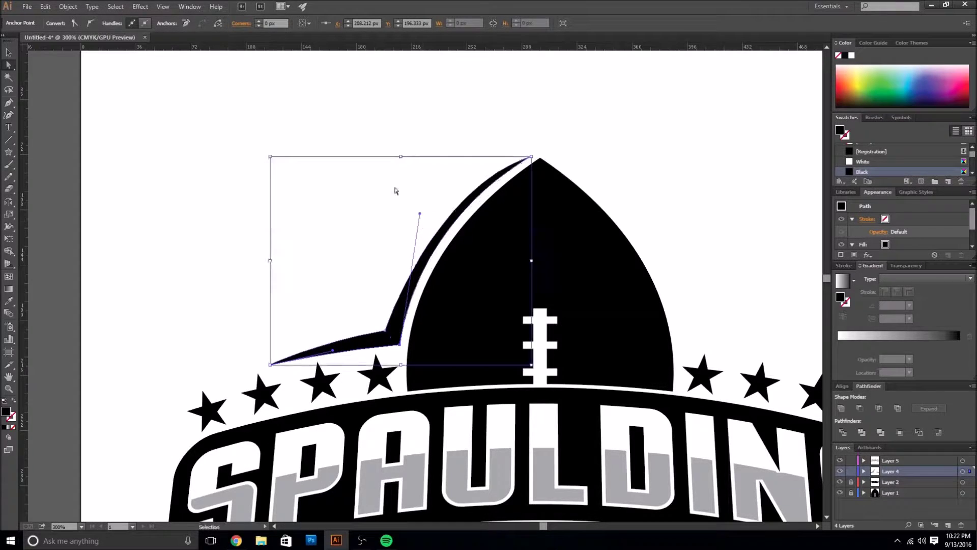
drag(443, 180, 435, 188)
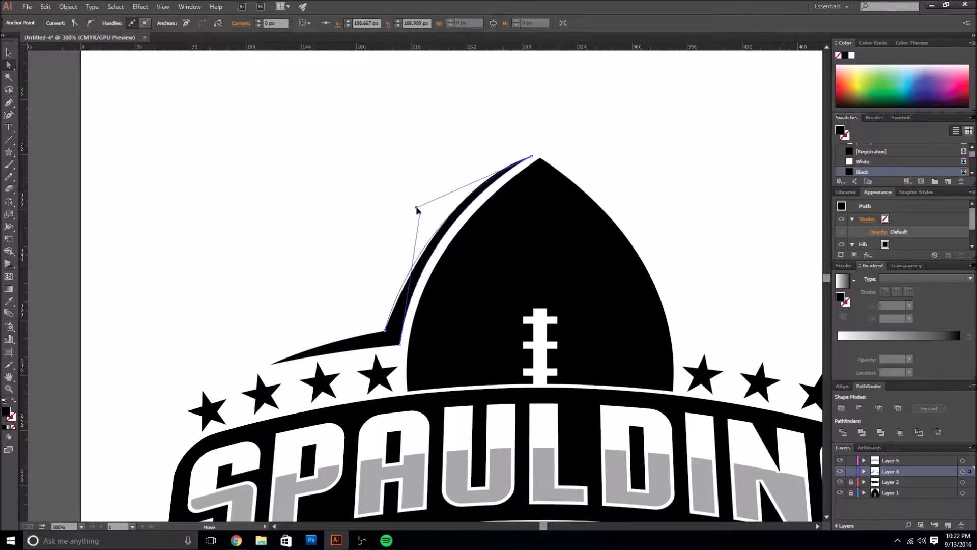
Reflect a copy of the swoosh onto the football's right side
key(o)
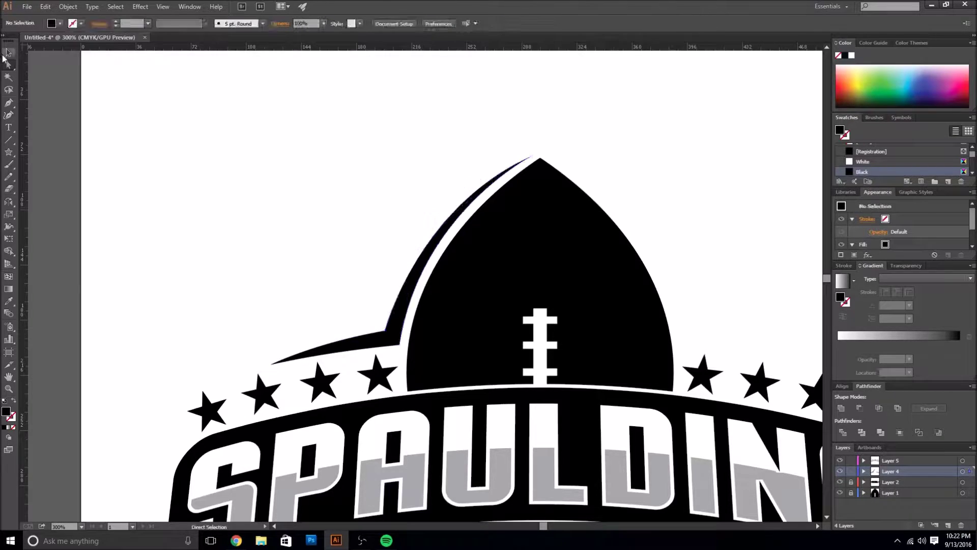
drag(498, 229, 618, 273)
key(v)
key(ctrl+minus)
click(211, 125)
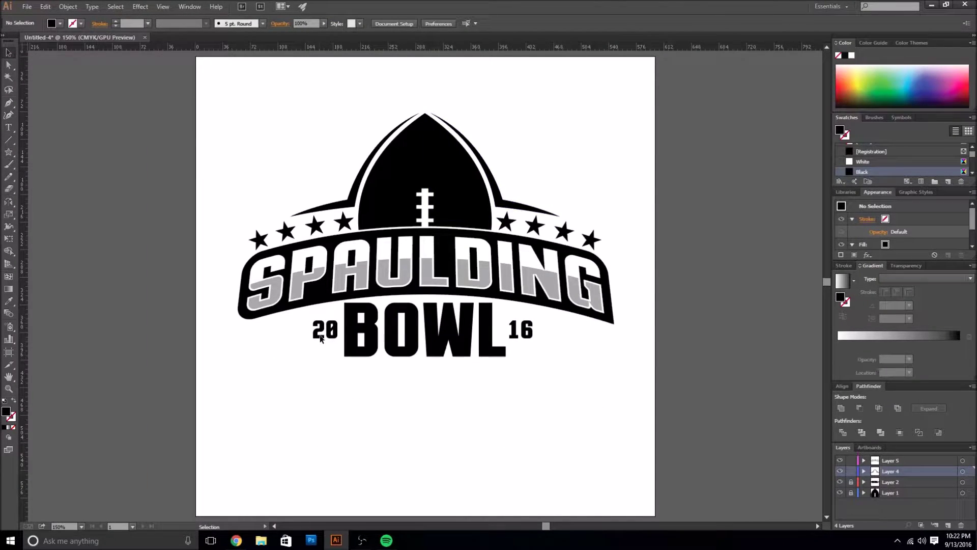
Select the entire logo artwork, including the 20/16 text, stars and football
click(321, 338)
key(a)
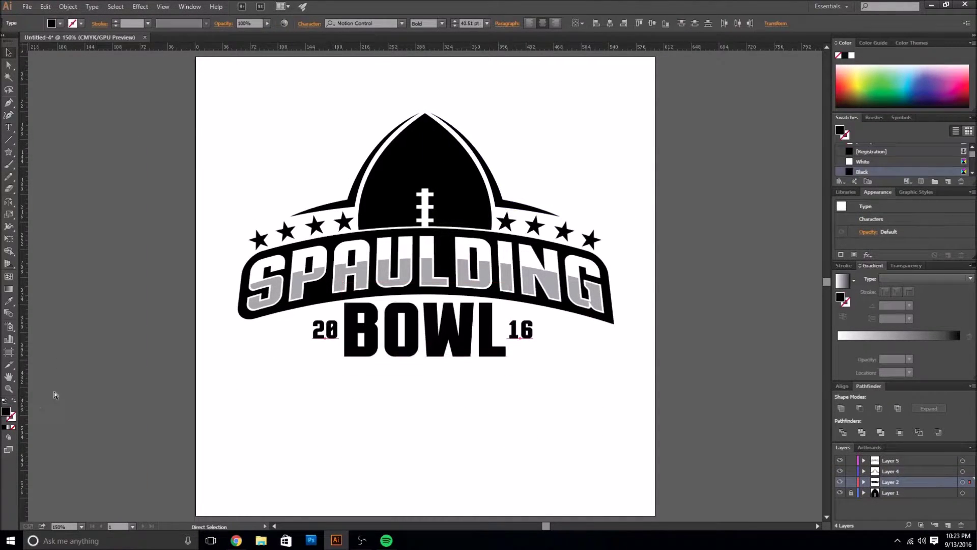
key(v)
click(257, 238)
shift+click(497, 185)
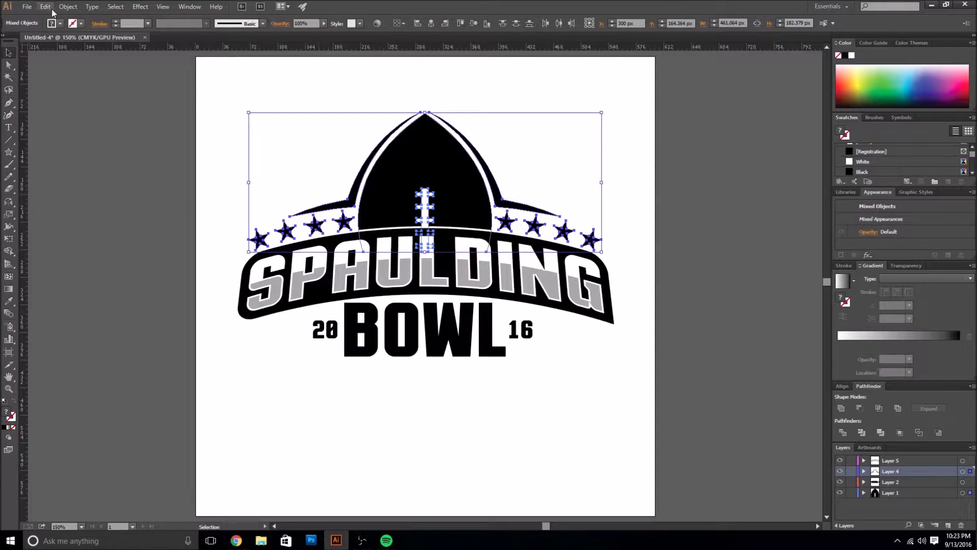
click(68, 6)
click(76, 52)
click(67, 6)
click(77, 63)
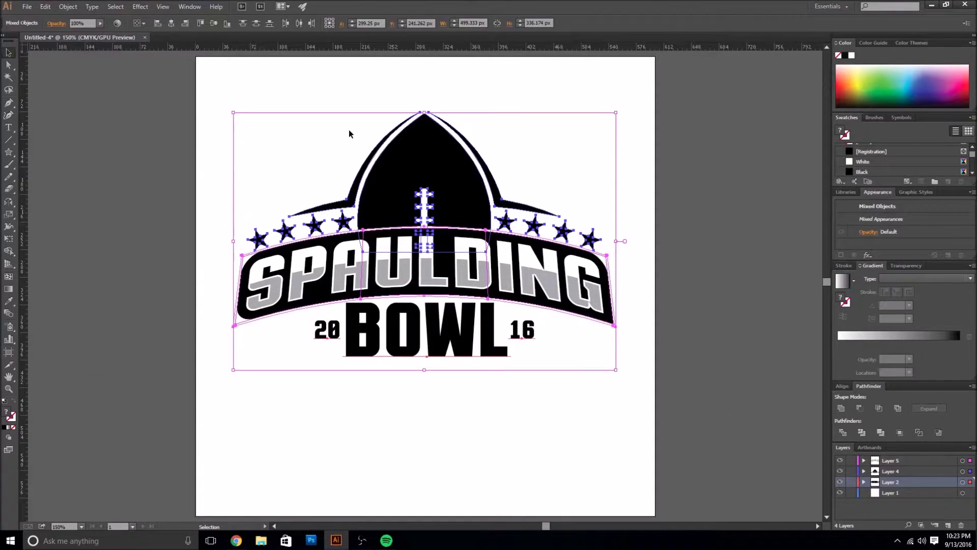
Enlarge the logo, move it down to centre it, and lock Layers 2 and 4
drag(427, 330, 426, 387)
drag(233, 168, 203, 142)
click(98, 188)
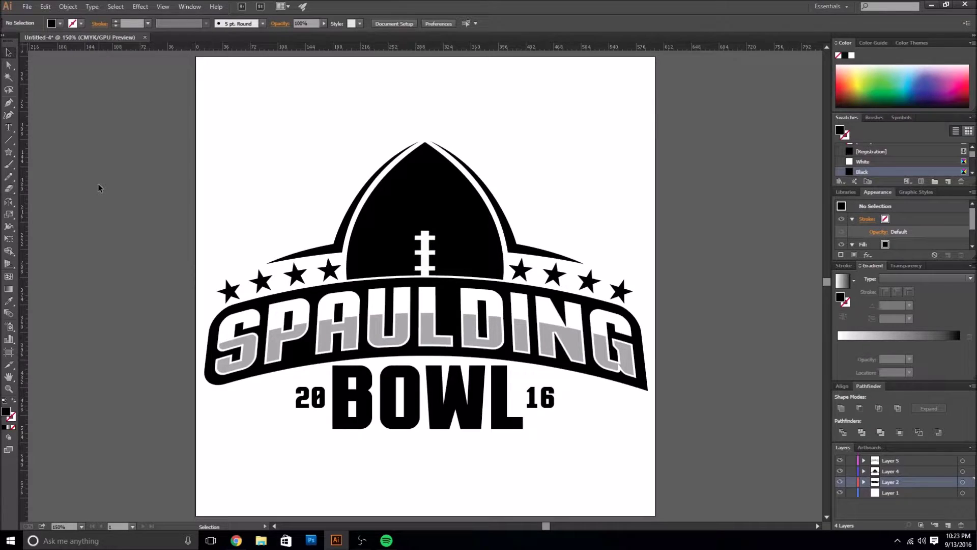
click(852, 481)
click(851, 471)
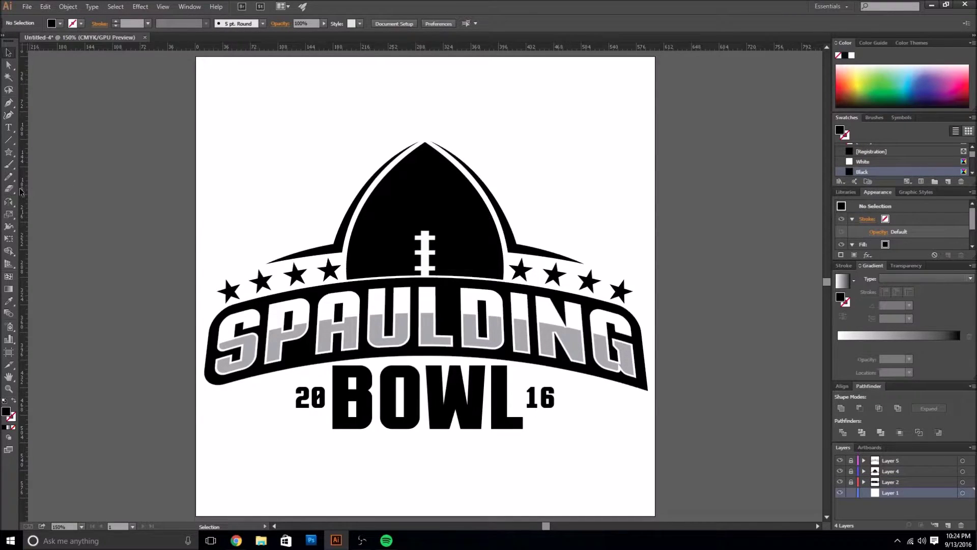
Draw a rectangle covering the artboard and choose its fill colour
click(9, 152)
key(ctrl+minus)
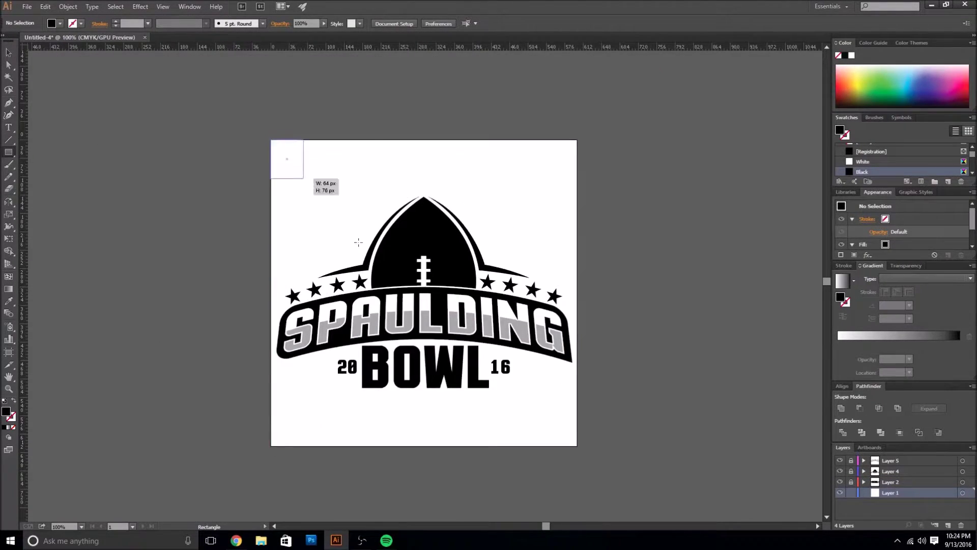
drag(271, 139, 577, 446)
click(51, 23)
key(a)
key(ctrl+plus)
key(ctrl+plus)
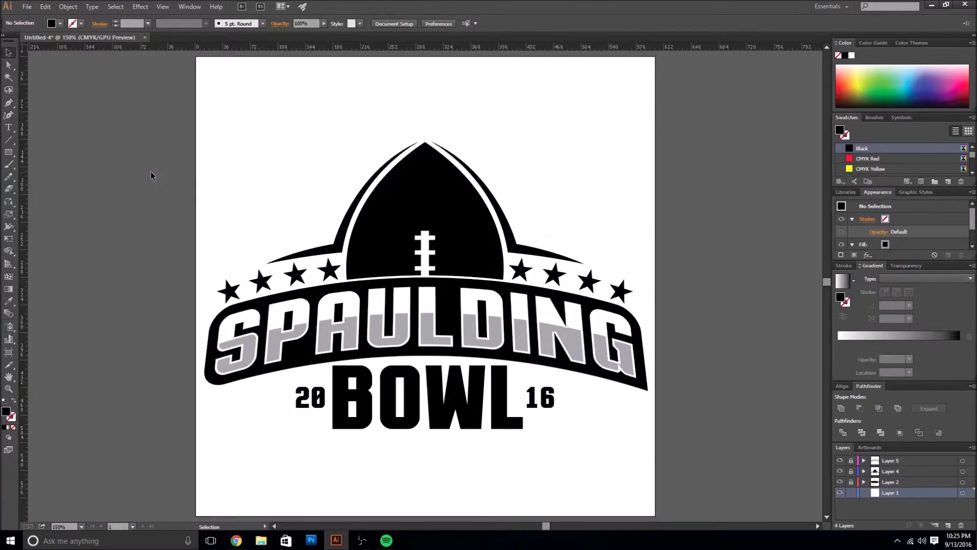
Divide the football with a vertical line and fill its halves cyan and purple
right_click(47, 126)
key(Escape)
key(backslash)
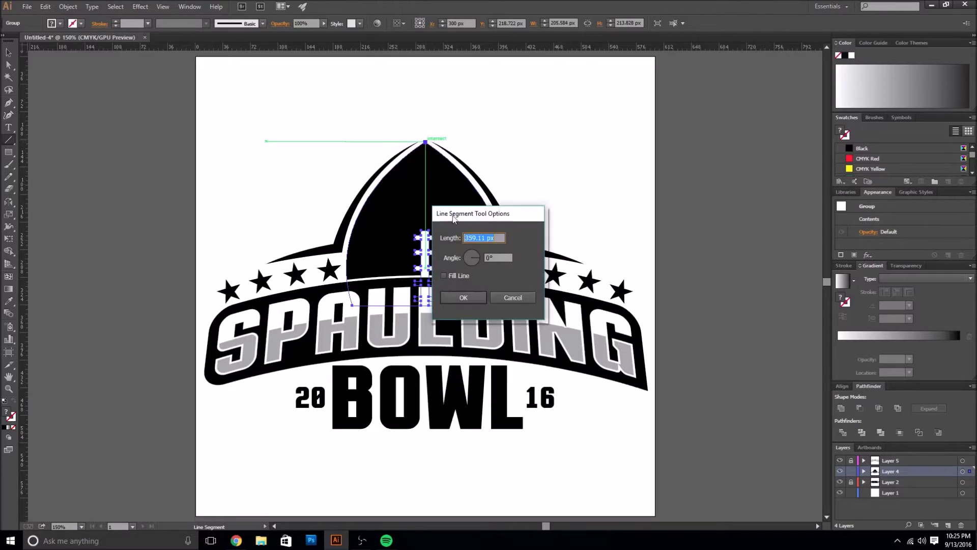
drag(425, 144, 424, 158)
drag(378, 321, 379, 324)
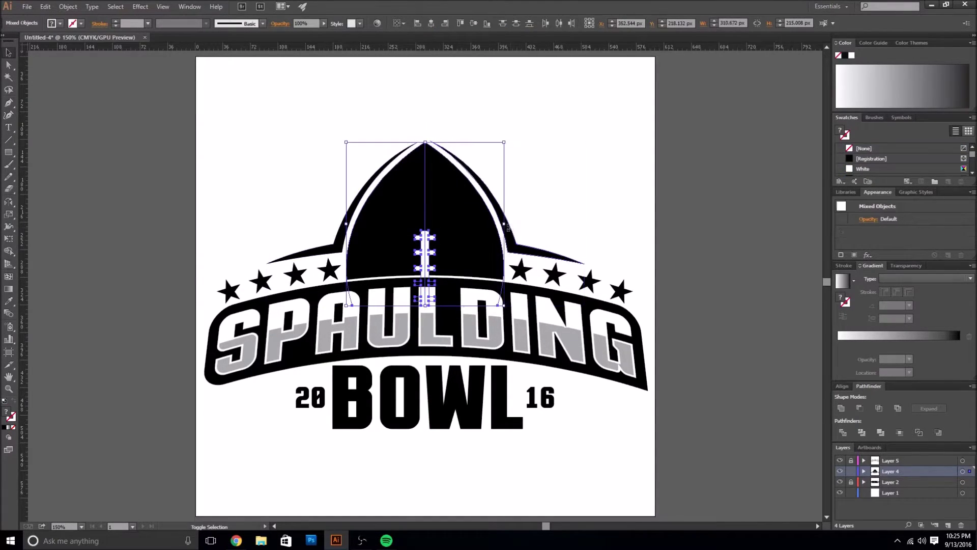
key(k)
click(387, 219)
click(452, 224)
Make alternating stars and the 20 and 16 numerals cyan
key(v)
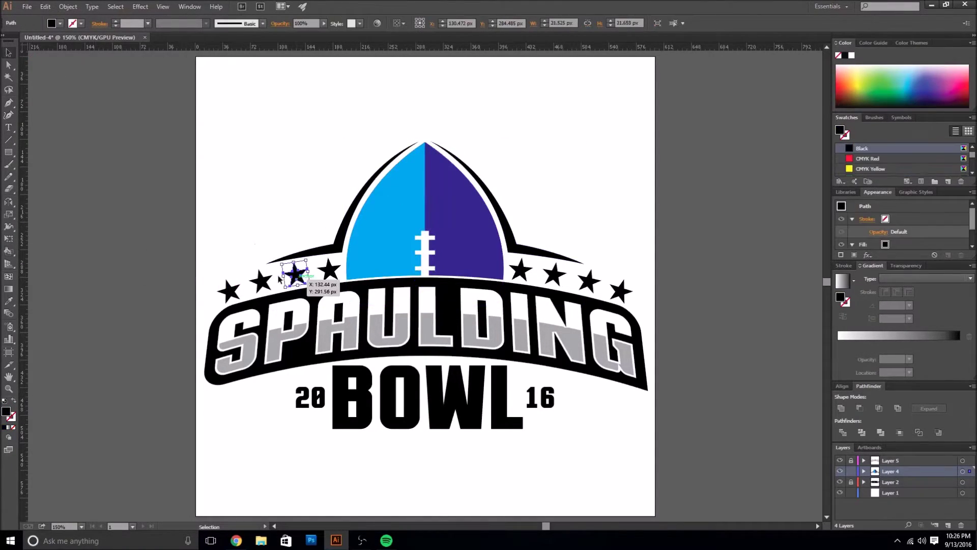
click(260, 281)
click(869, 172)
click(125, 130)
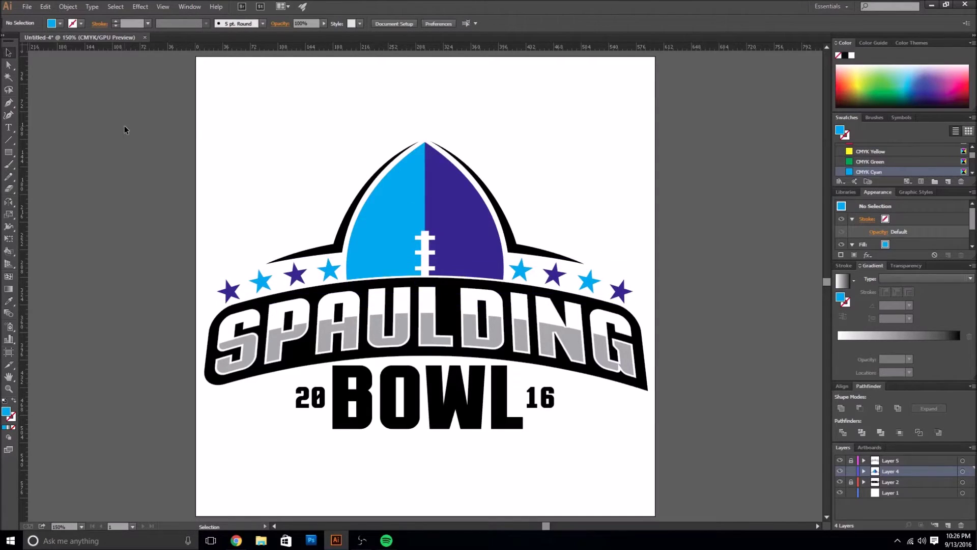
click(312, 391)
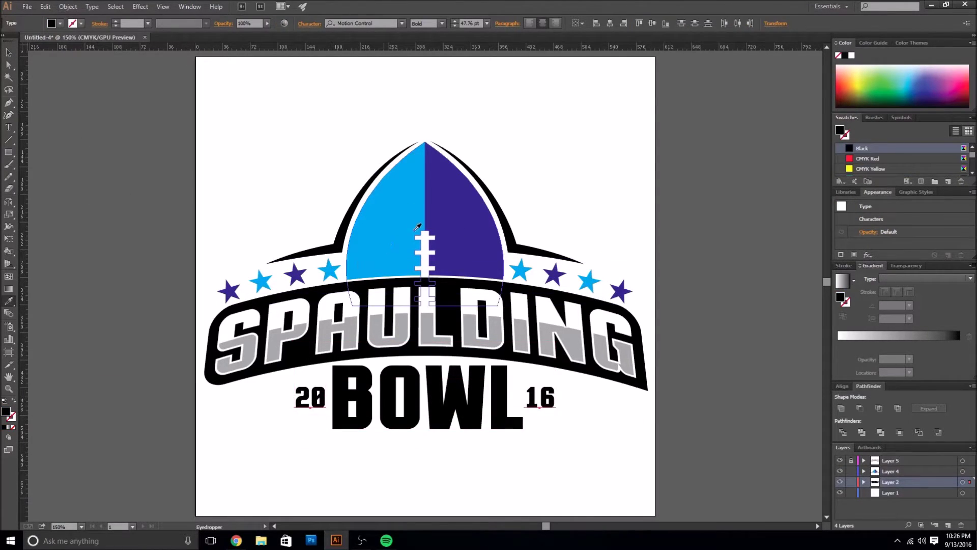
Make BOWL purple and fill SPAULDING's lower letter halves cyan with a purple outline
click(428, 397)
key(i)
click(230, 292)
key(v)
click(224, 331)
key(k)
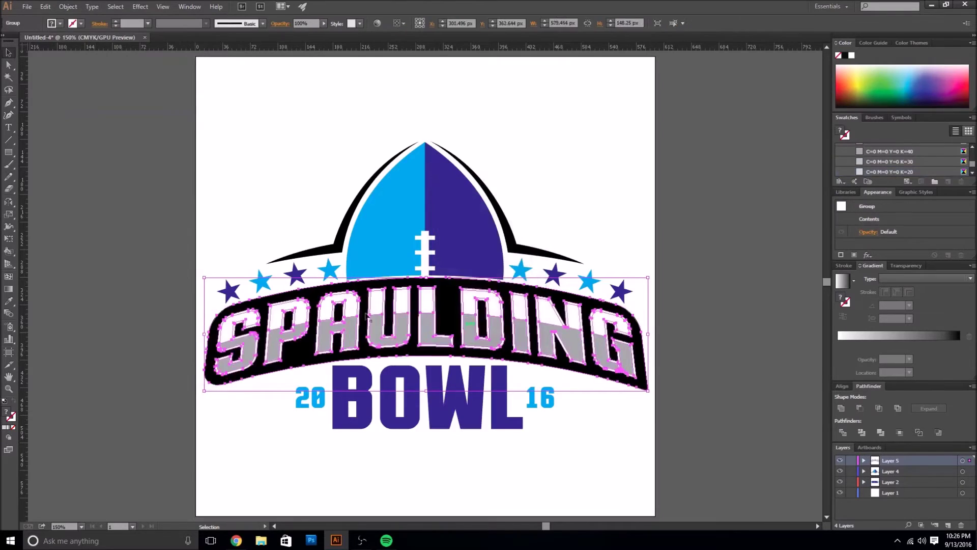
click(253, 351)
click(480, 339)
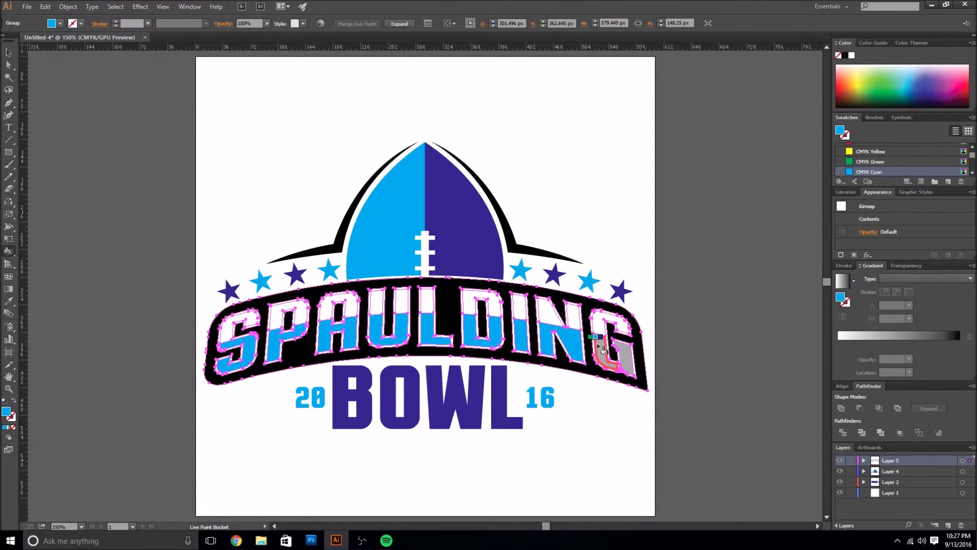
click(618, 357)
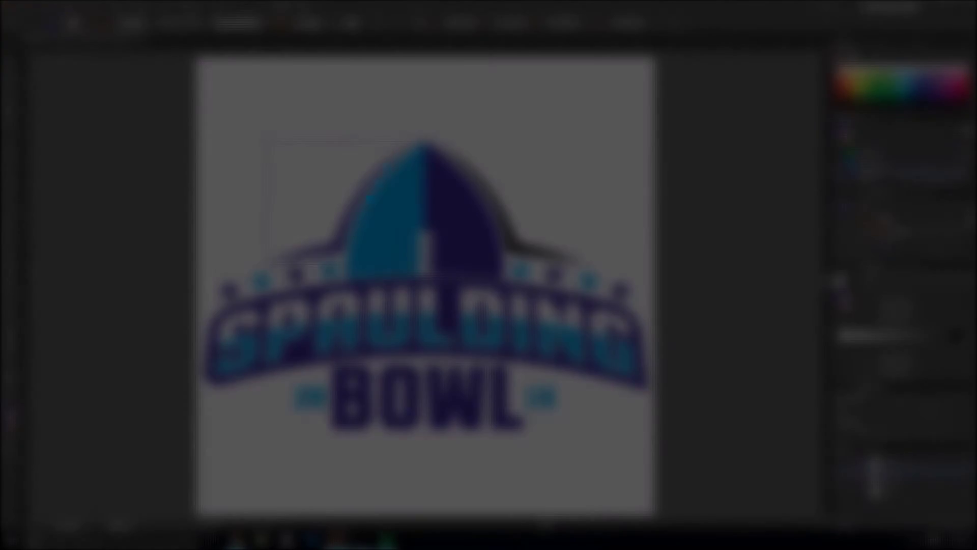